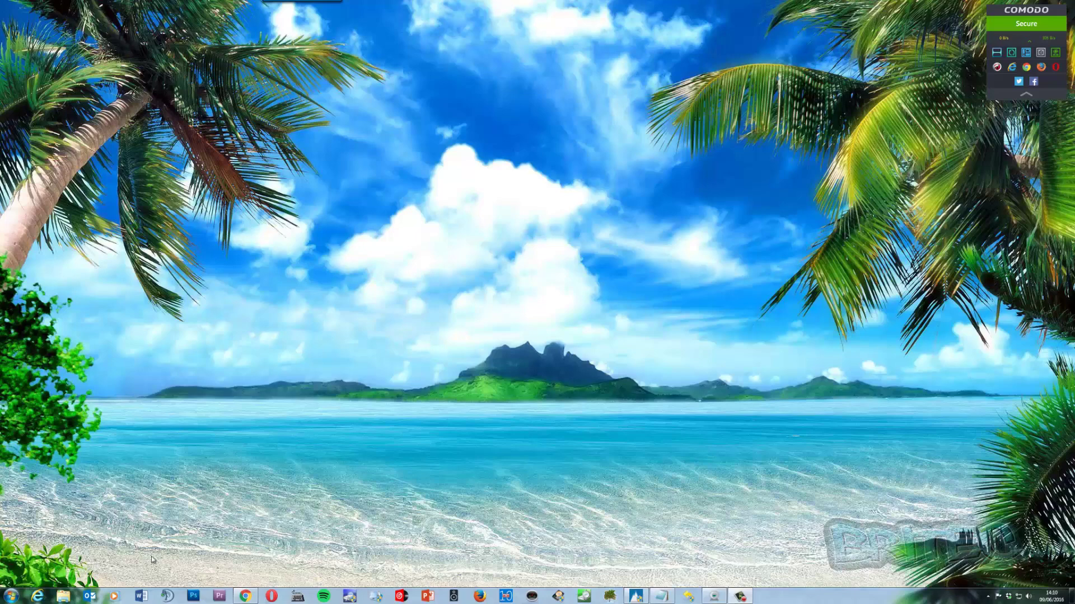
Open the Computer view and select the Windows 7 (C:) drive
{"action": "left_click", "coordinate": [11, 597]}
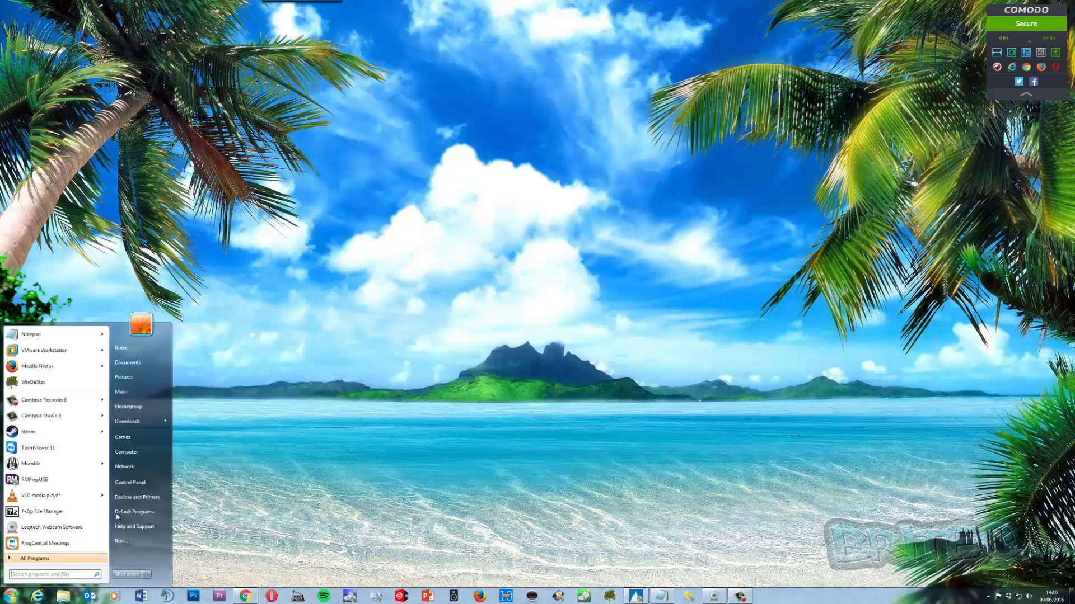
{"action": "left_click", "coordinate": [141, 458]}
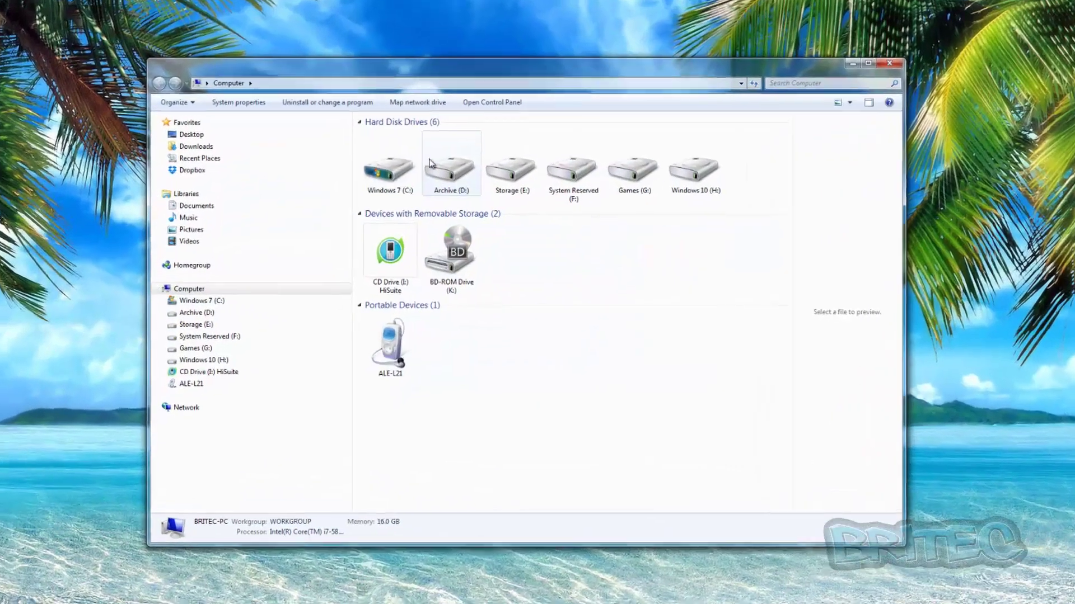
{"action": "left_click", "coordinate": [378, 163]}
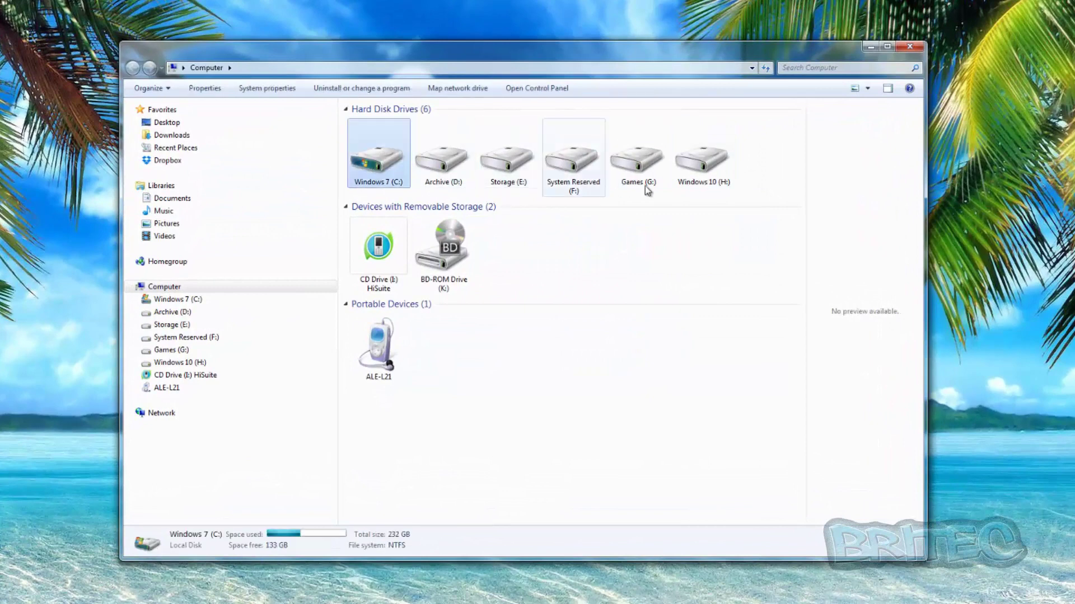
{"action": "left_click", "coordinate": [701, 165]}
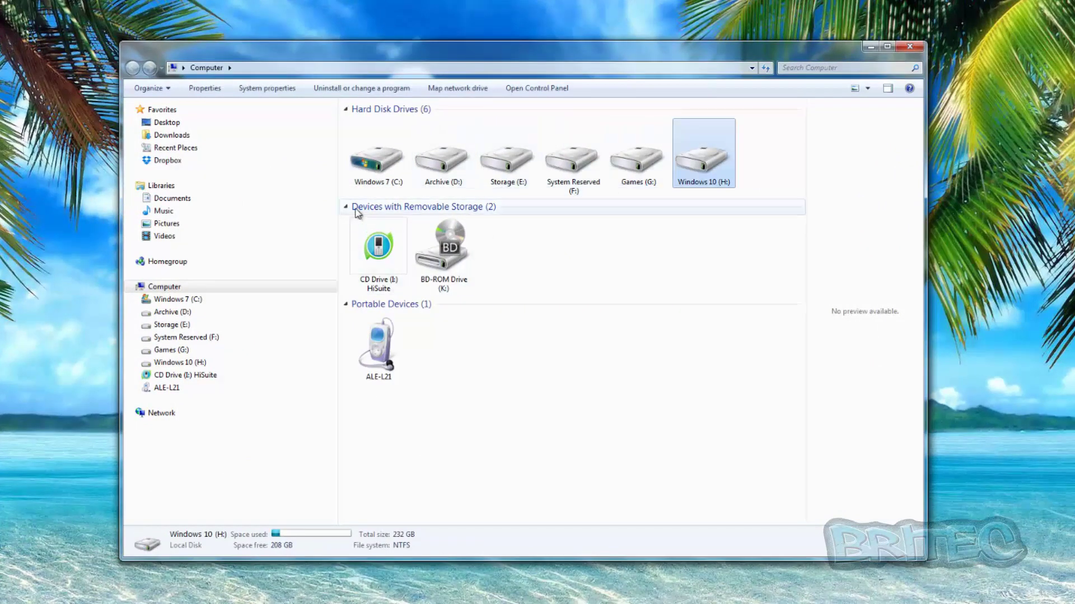
{"action": "left_click", "coordinate": [380, 166]}
{"action": "double_click", "coordinate": [381, 165]}
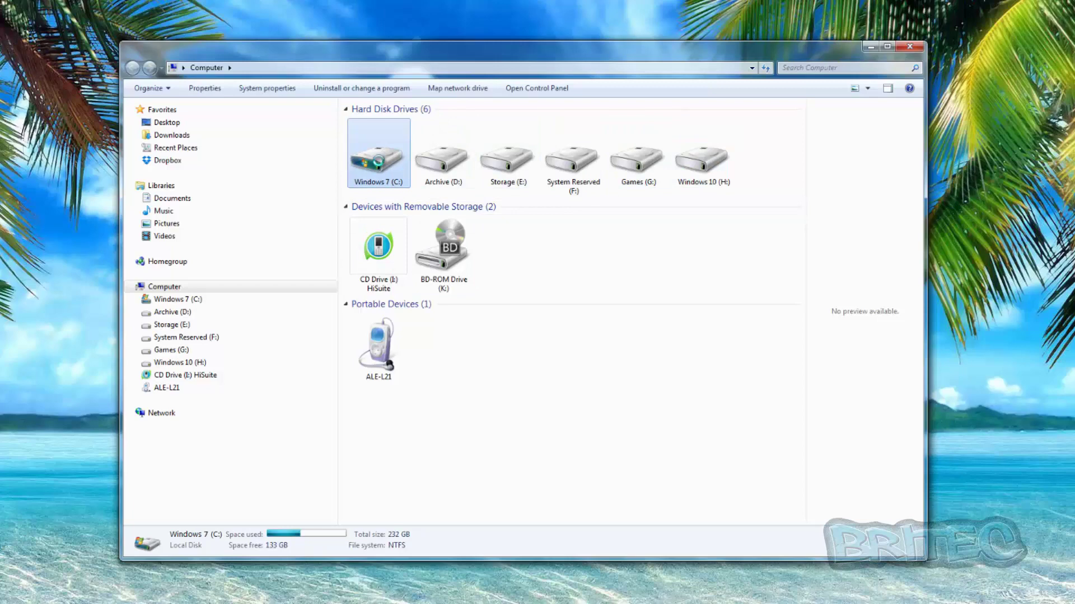
Show the Previous Versions of Windows 7 (C:) and select the 26/05/2016 version
{"action": "right_click", "coordinate": [379, 160]}
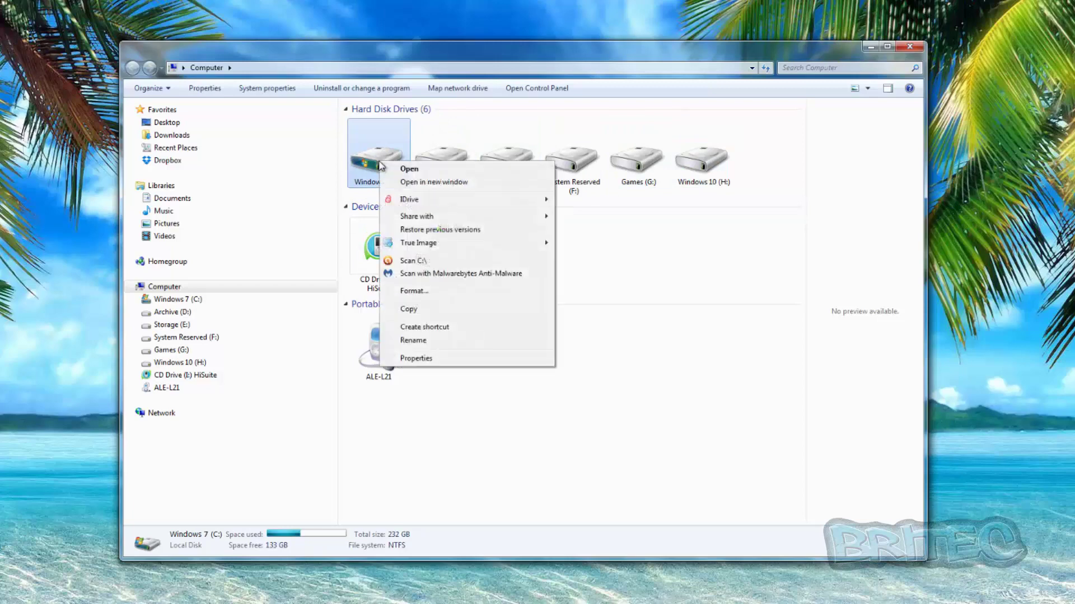
{"action": "left_click", "coordinate": [414, 363]}
{"action": "left_click", "coordinate": [437, 191]}
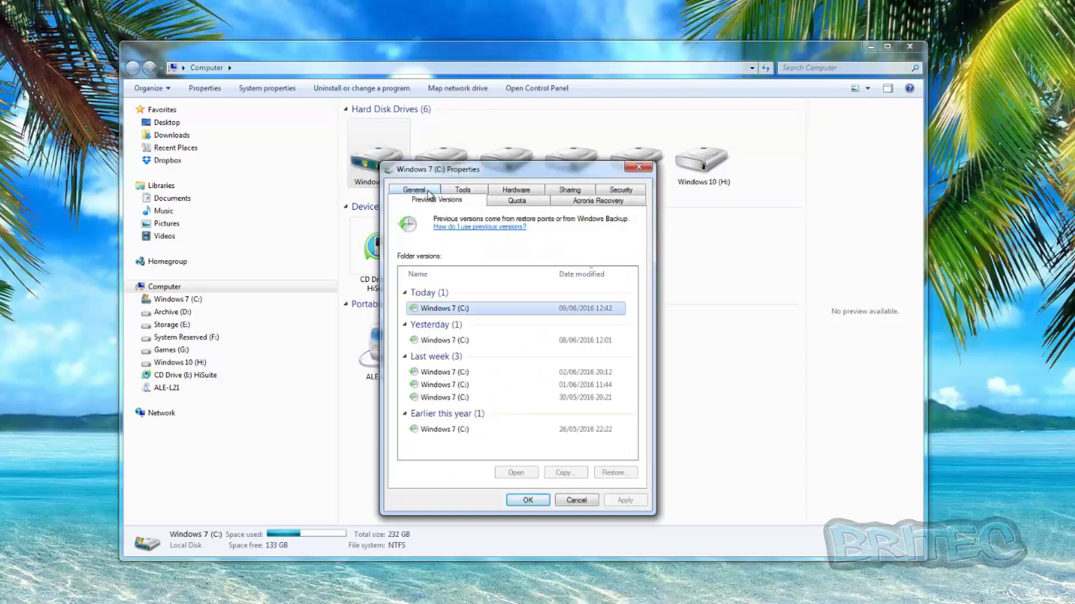
{"action": "left_click", "coordinate": [468, 310]}
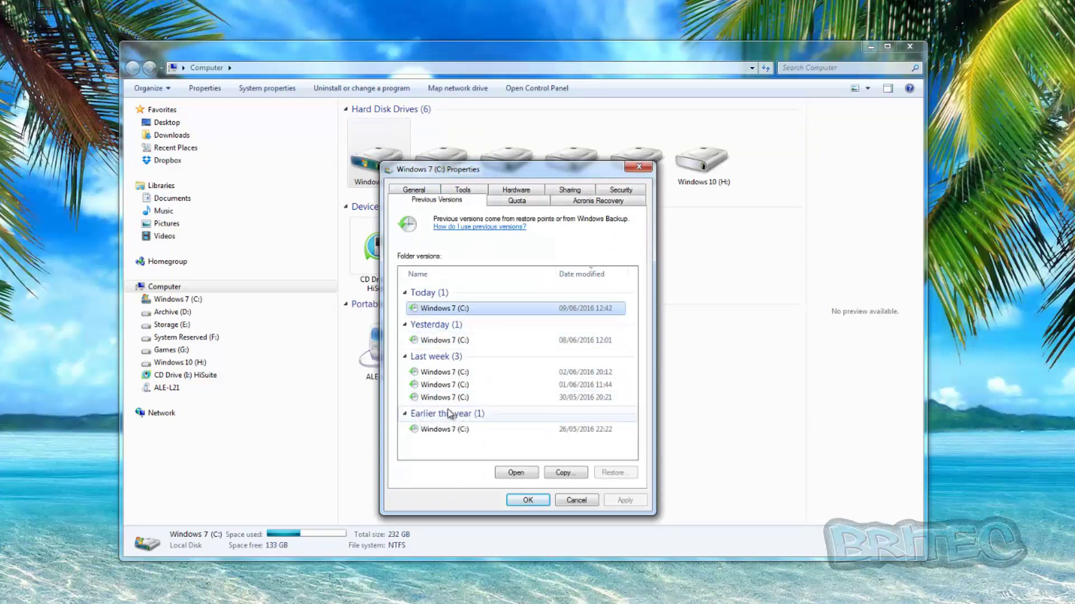
{"action": "left_click", "coordinate": [428, 431]}
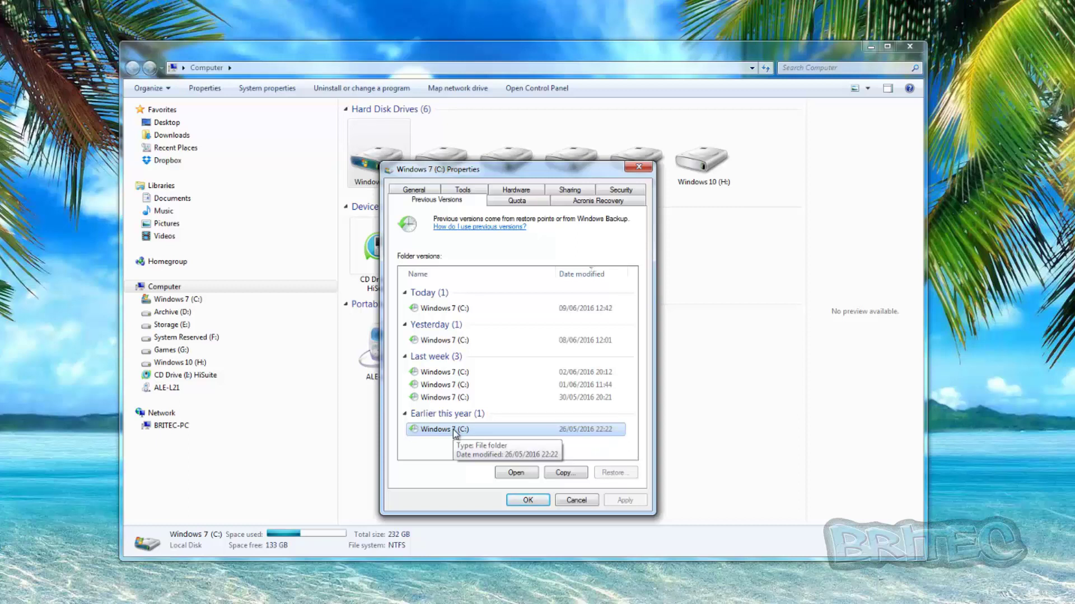
Open the Reg Backups folder inside the 26 May 2016 version of C:
{"action": "double_click", "coordinate": [453, 431]}
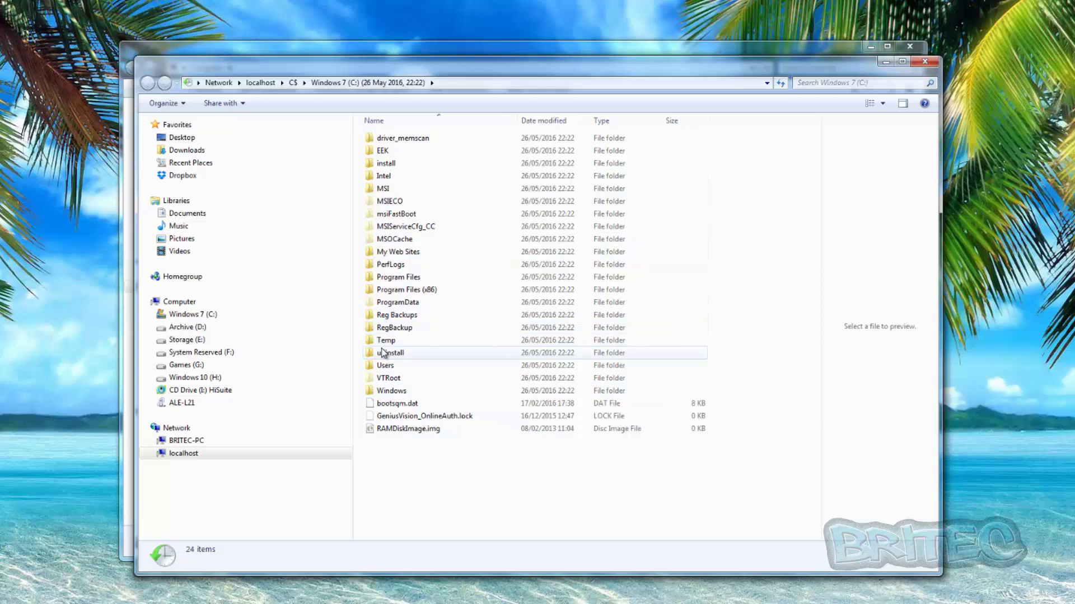
{"action": "double_click", "coordinate": [393, 330]}
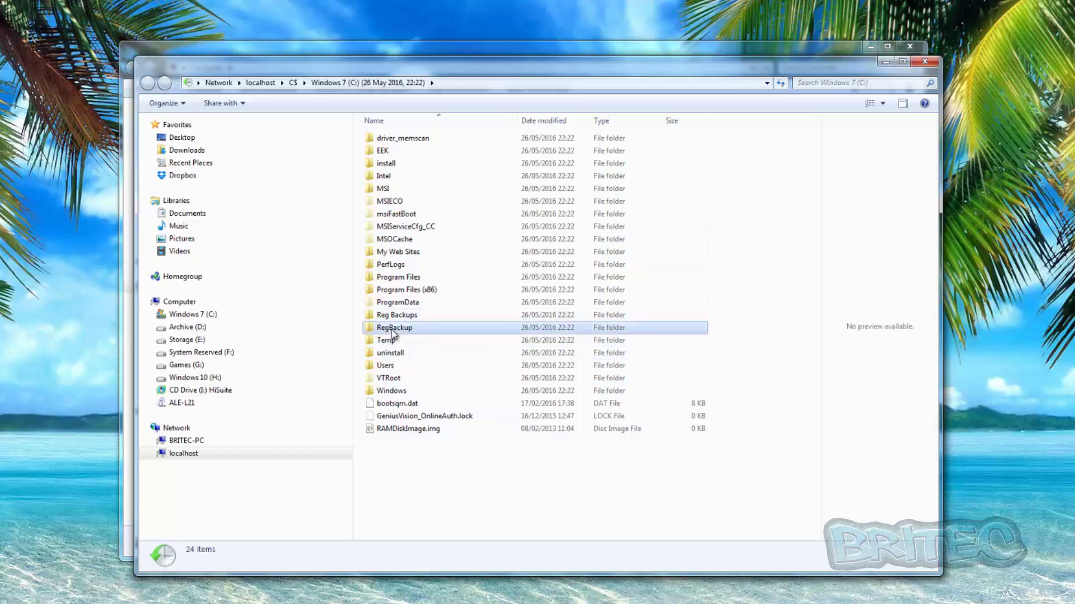
{"action": "double_click", "coordinate": [386, 139]}
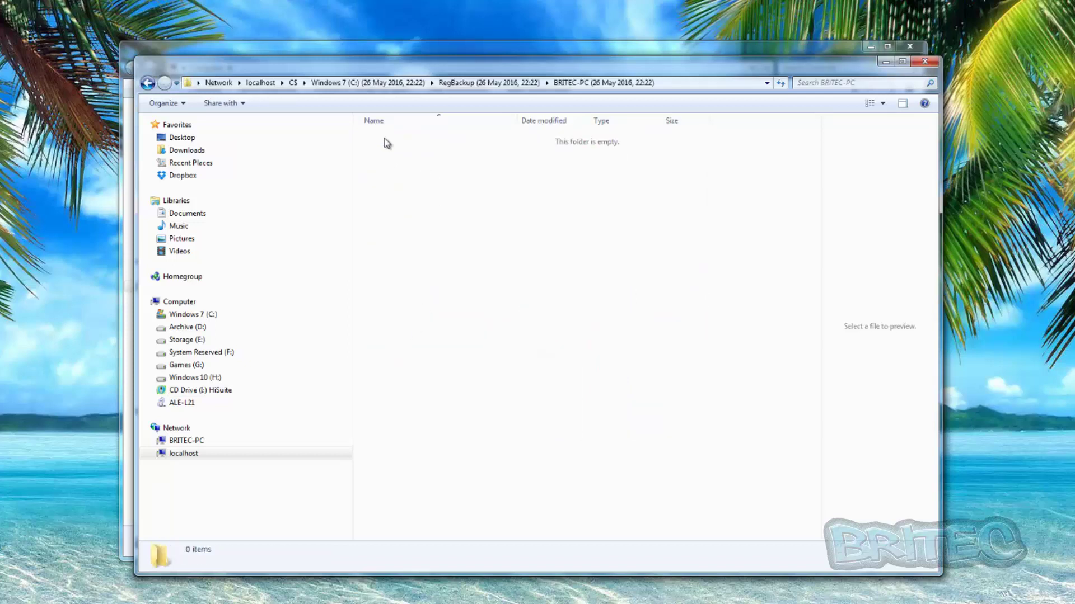
{"action": "left_click", "coordinate": [158, 84]}
{"action": "left_click", "coordinate": [158, 84]}
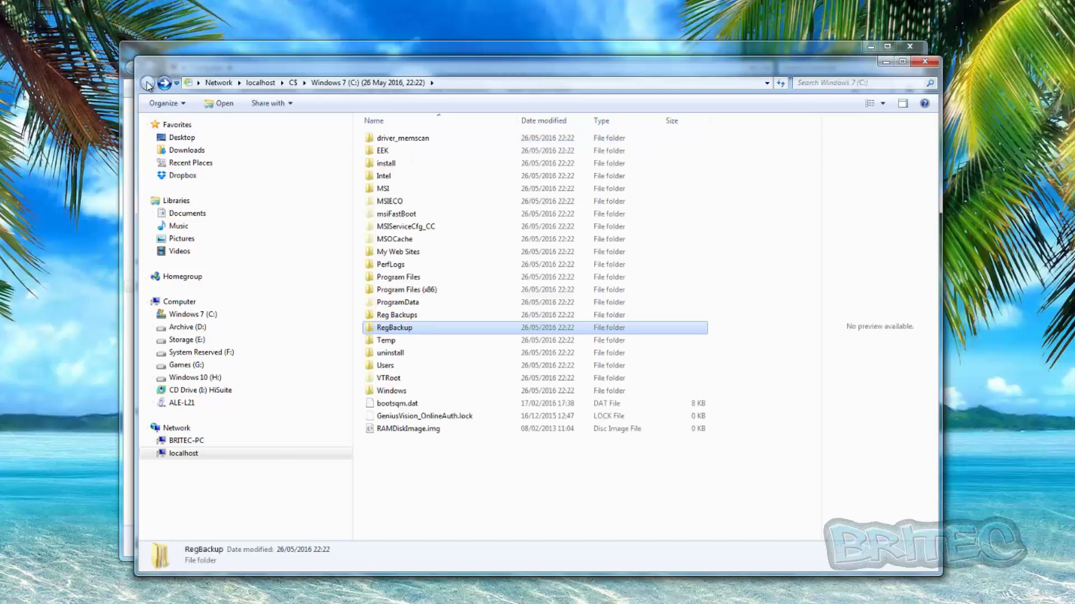
{"action": "double_click", "coordinate": [399, 317]}
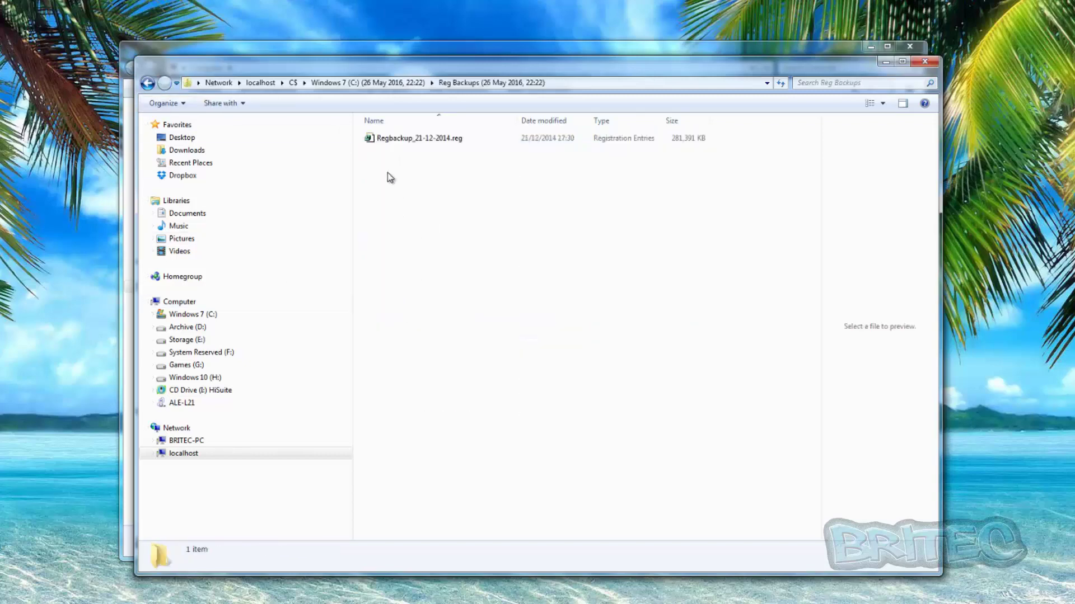
Copy Regbackup_21-12-2014.reg onto the desktop, accepting the security warning
{"action": "left_click", "coordinate": [420, 140]}
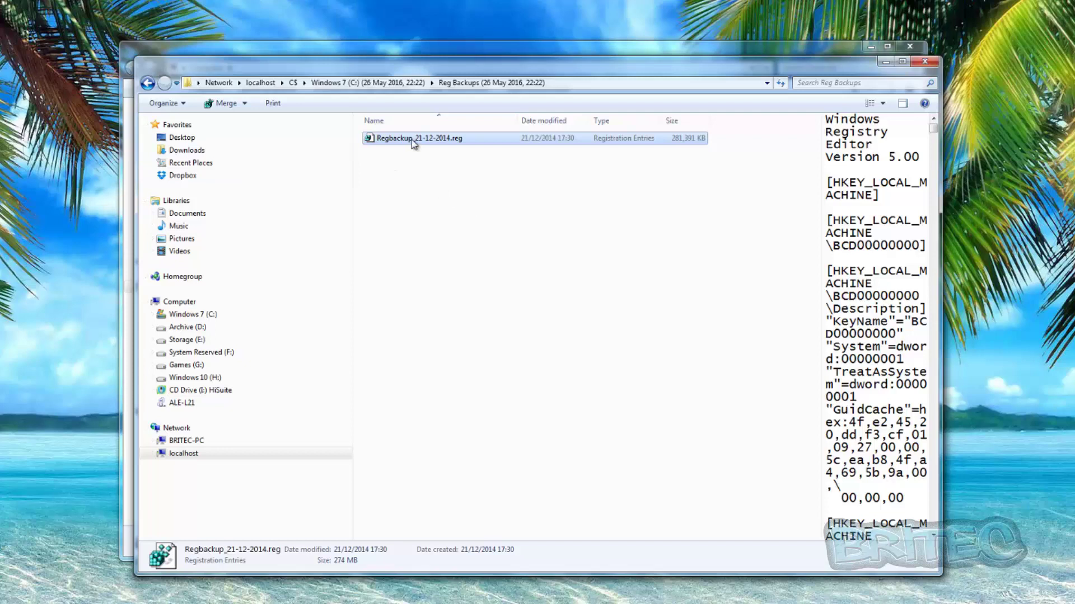
{"action": "left_click_drag", "start_coordinate": [412, 139], "coordinate": [33, 165]}
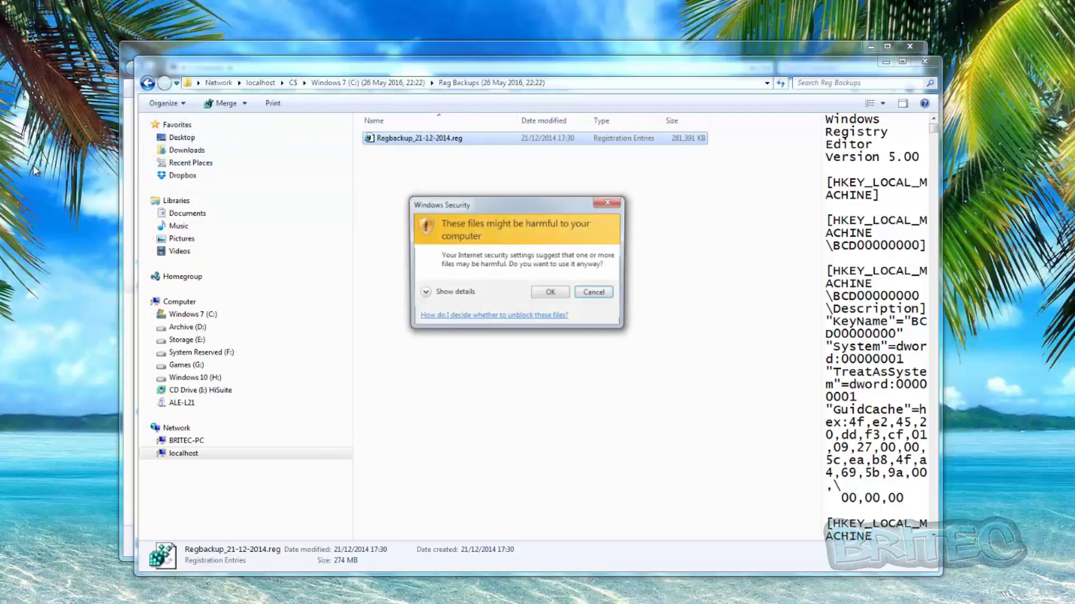
{"action": "left_click", "coordinate": [551, 296]}
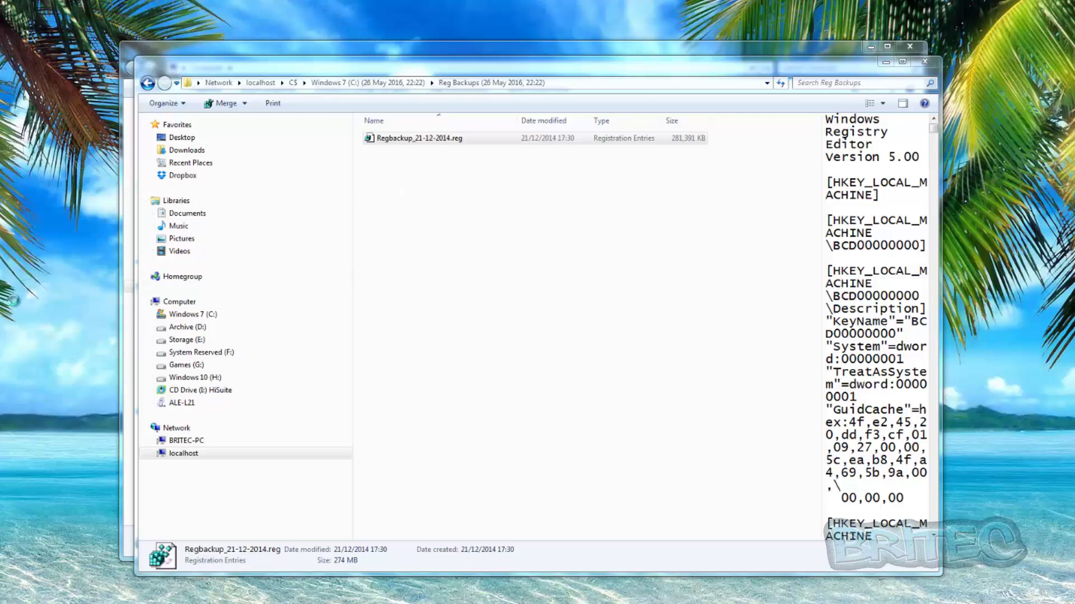
Close the Reg Backups window and the drive Properties dialog
{"action": "left_click", "coordinate": [136, 271]}
{"action": "left_click_drag", "start_coordinate": [137, 271], "coordinate": [123, 271]}
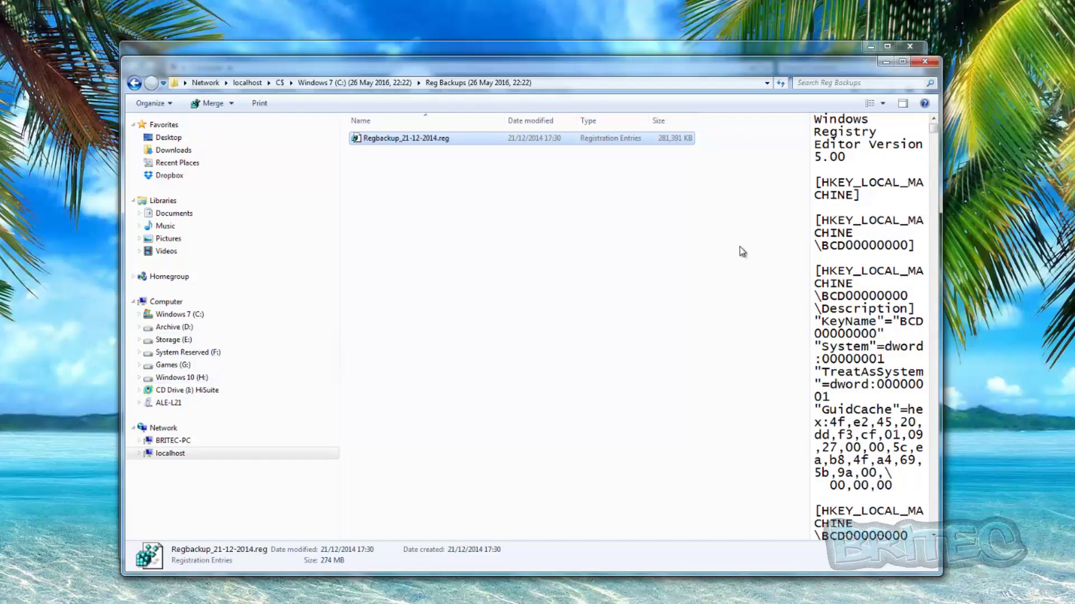
{"action": "left_click", "coordinate": [932, 66]}
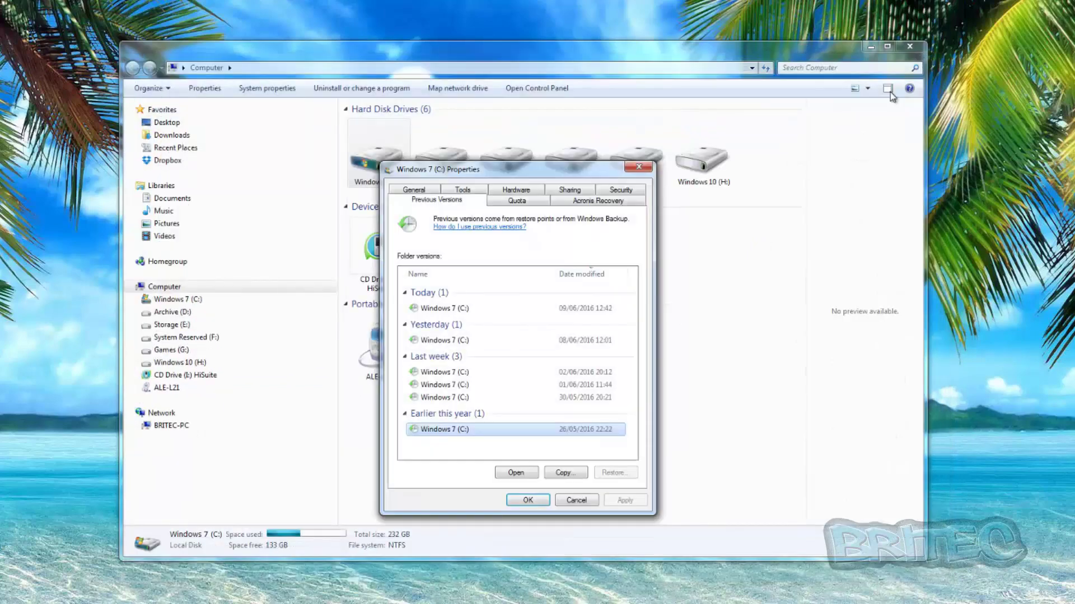
{"action": "left_click", "coordinate": [644, 175]}
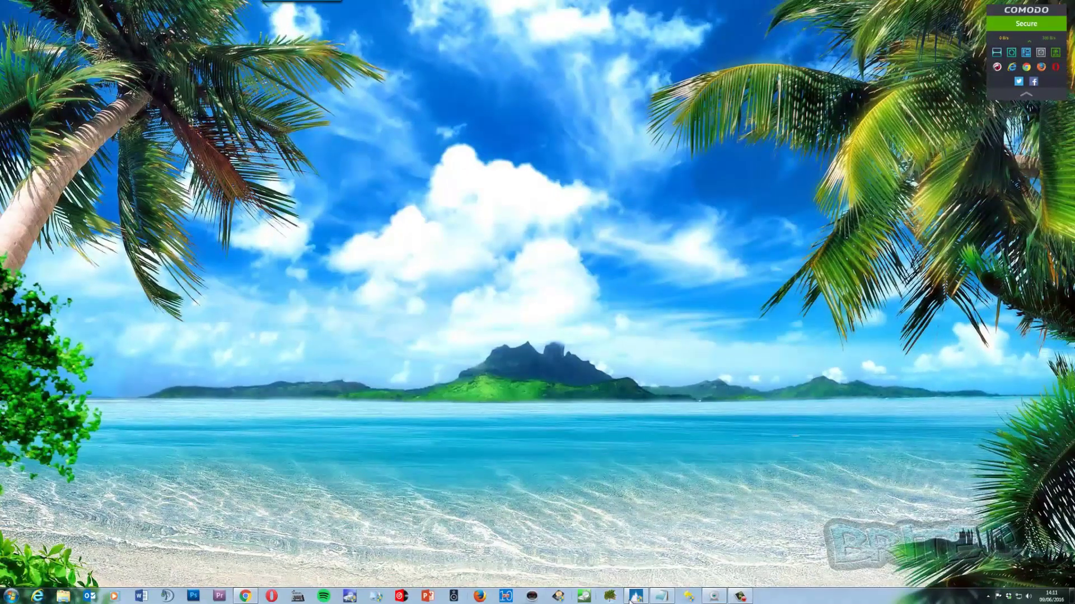
Review the download page's Older Versions links and .NET Framework 3.5 requirement, then minimize Chrome
{"action": "left_click", "coordinate": [244, 597]}
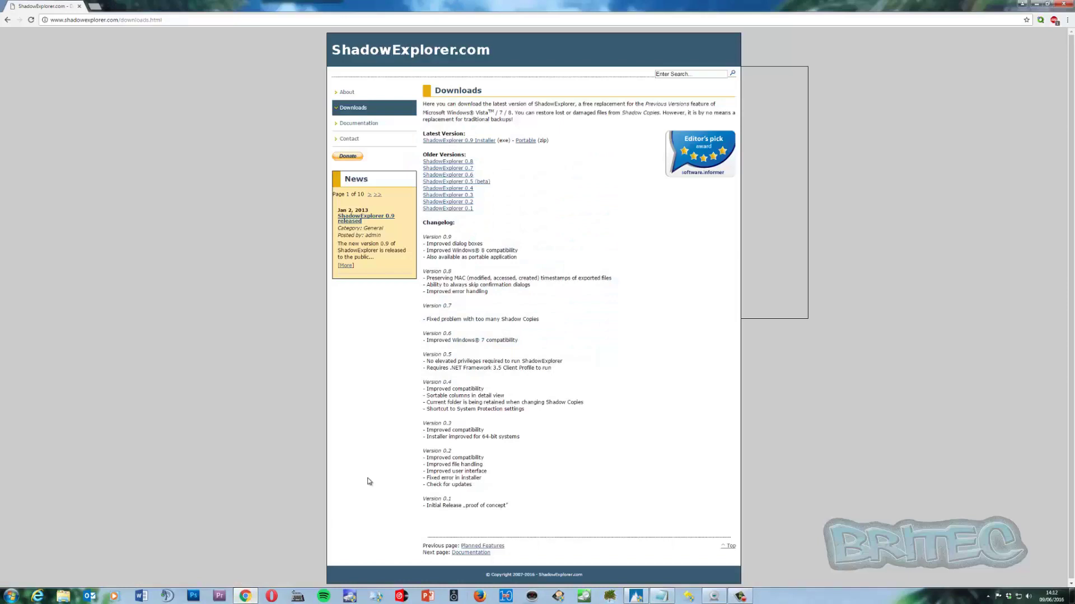
{"action": "left_click_drag", "start_coordinate": [424, 183], "coordinate": [473, 145]}
{"action": "left_click_drag", "start_coordinate": [551, 368], "coordinate": [424, 368]}
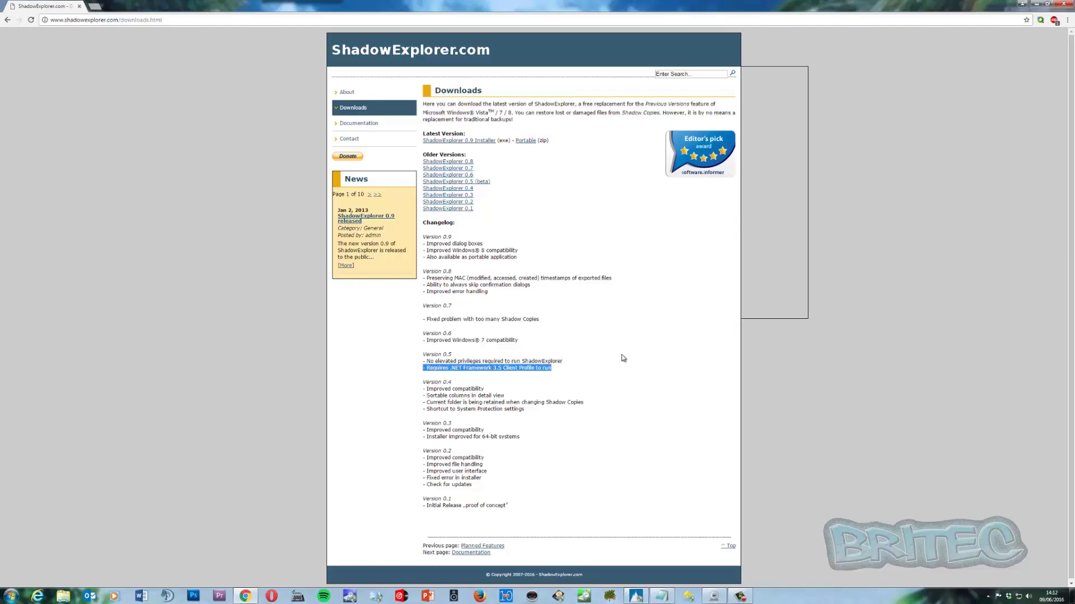
{"action": "left_click", "coordinate": [1036, 4]}
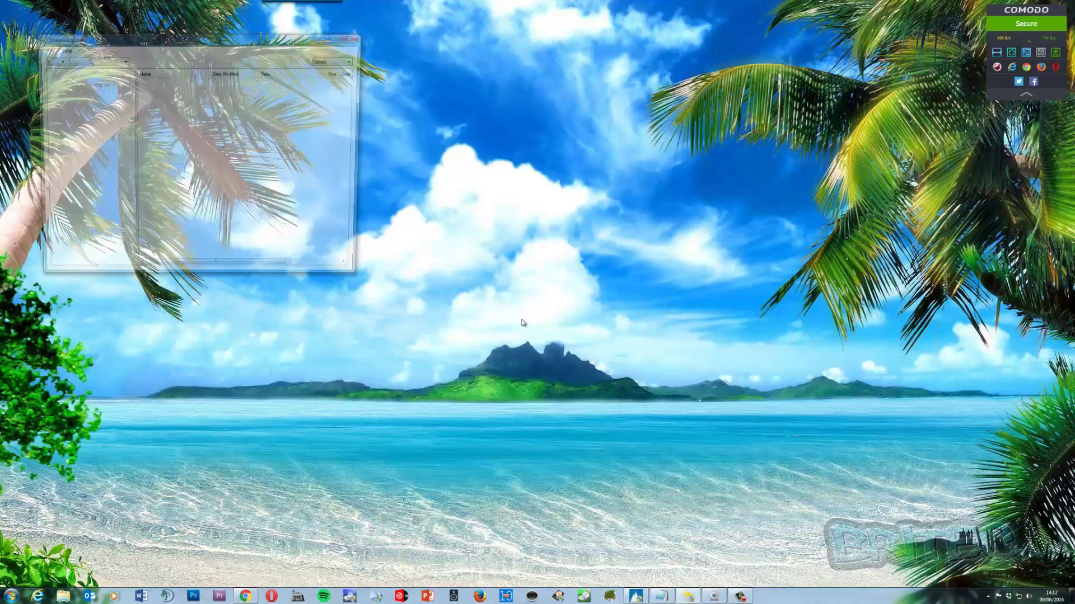
Check the F: and G: drives in Computer, then choose G: in ShadowExplorer, which has no snapshots
{"action": "left_click_drag", "start_coordinate": [192, 42], "coordinate": [529, 223]}
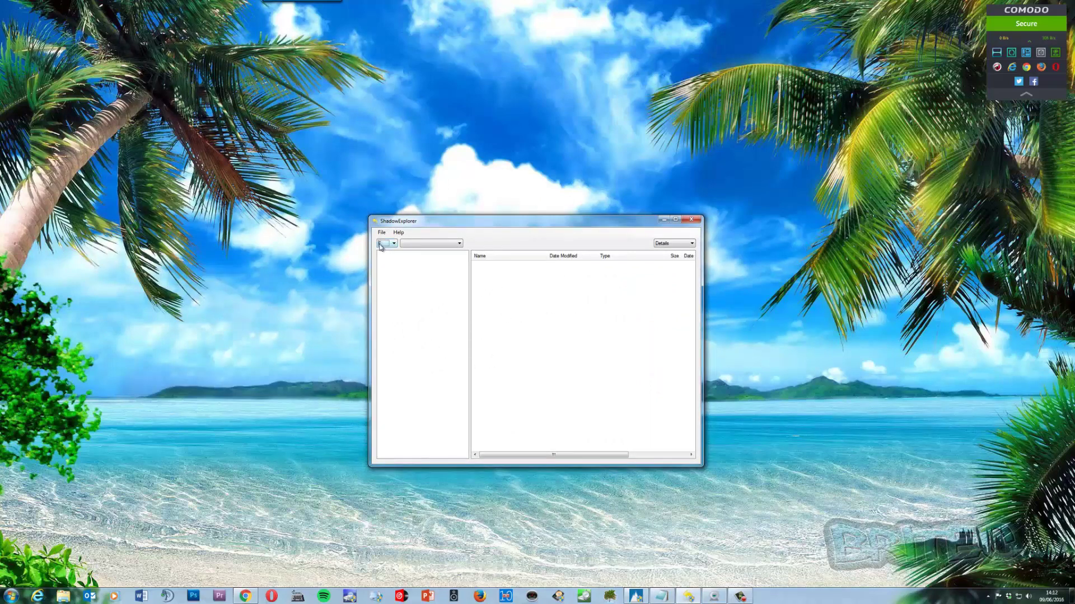
{"action": "left_click", "coordinate": [11, 596]}
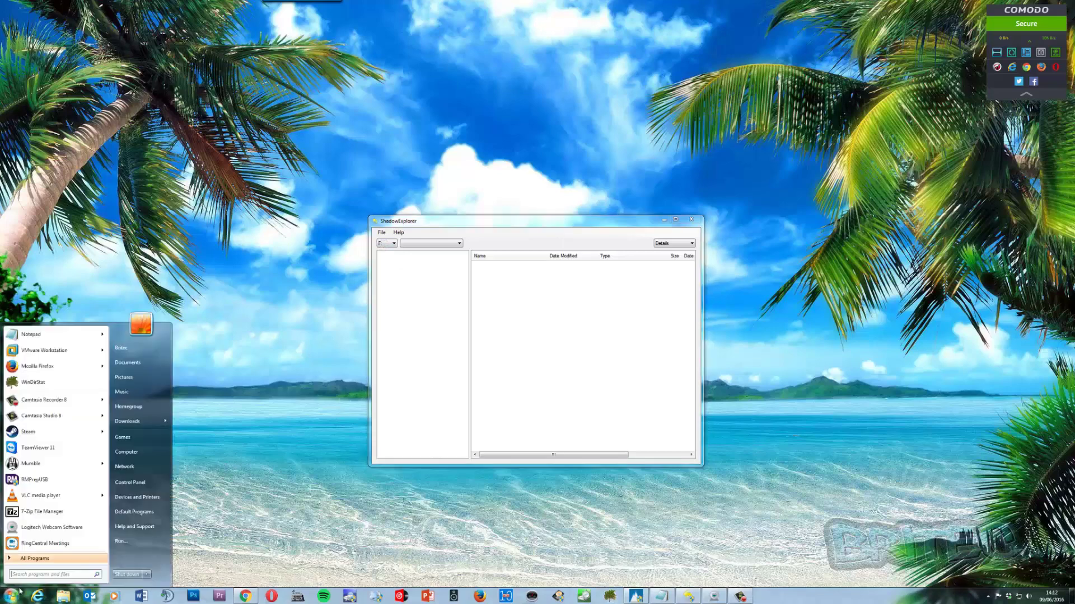
{"action": "left_click", "coordinate": [144, 452]}
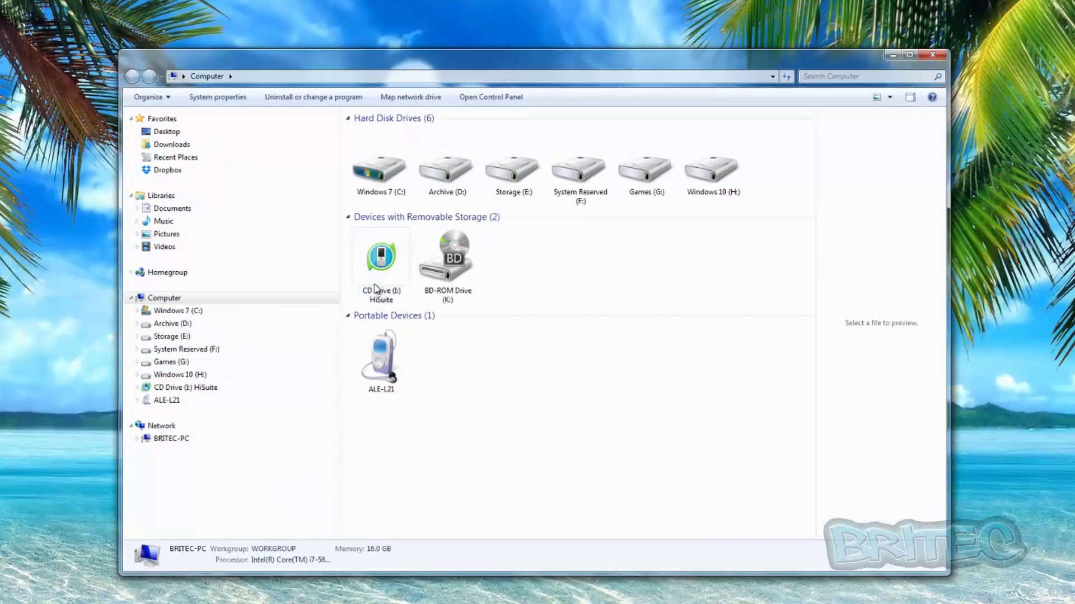
{"action": "left_click", "coordinate": [578, 179]}
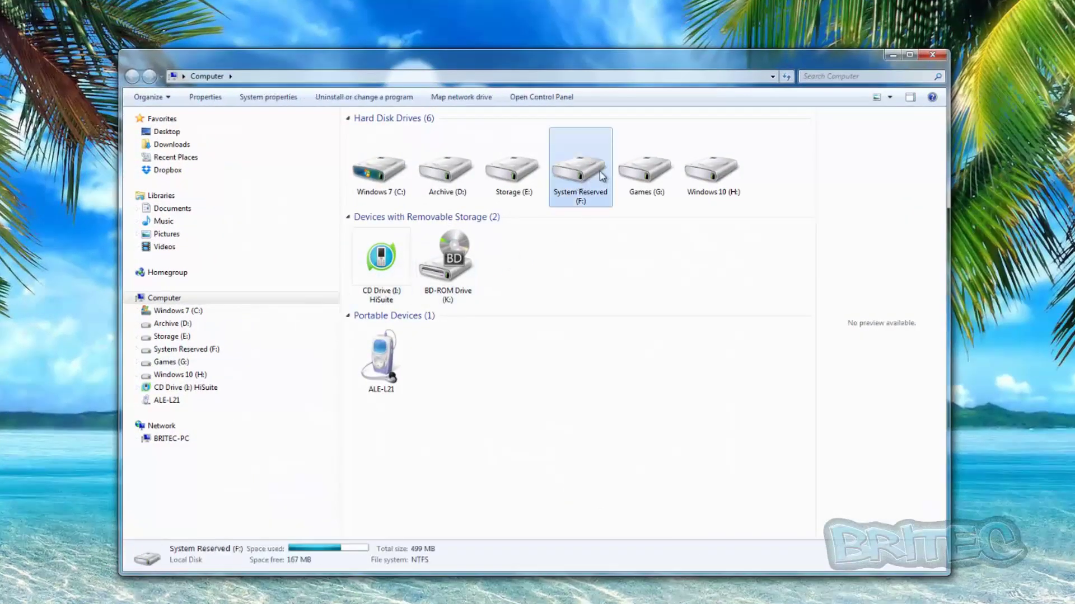
{"action": "left_click", "coordinate": [632, 193]}
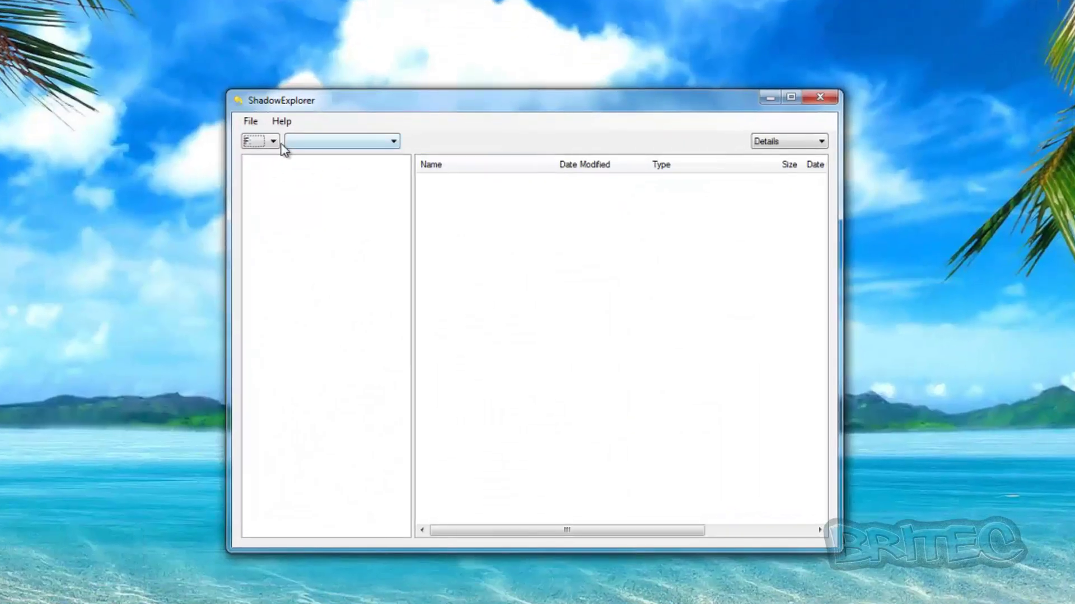
{"action": "left_click", "coordinate": [274, 141]}
{"action": "left_click", "coordinate": [259, 210]}
Load the C: snapshot from 26/05/2016 22:22:51 and select Regbackup_21-12-2014.reg in Reg Backups
{"action": "left_click", "coordinate": [273, 141]}
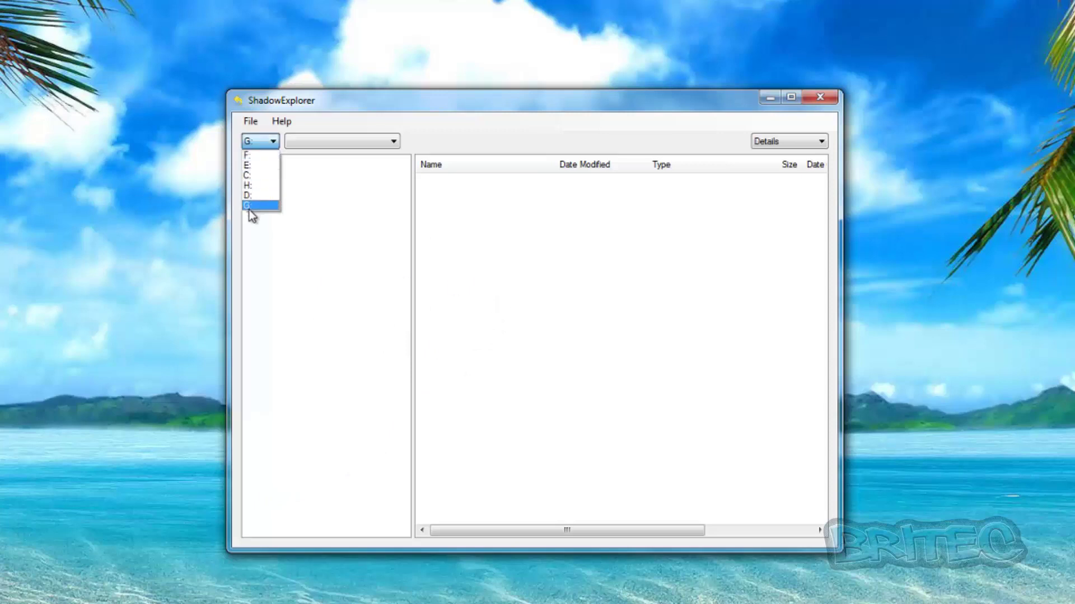
{"action": "left_click", "coordinate": [251, 176]}
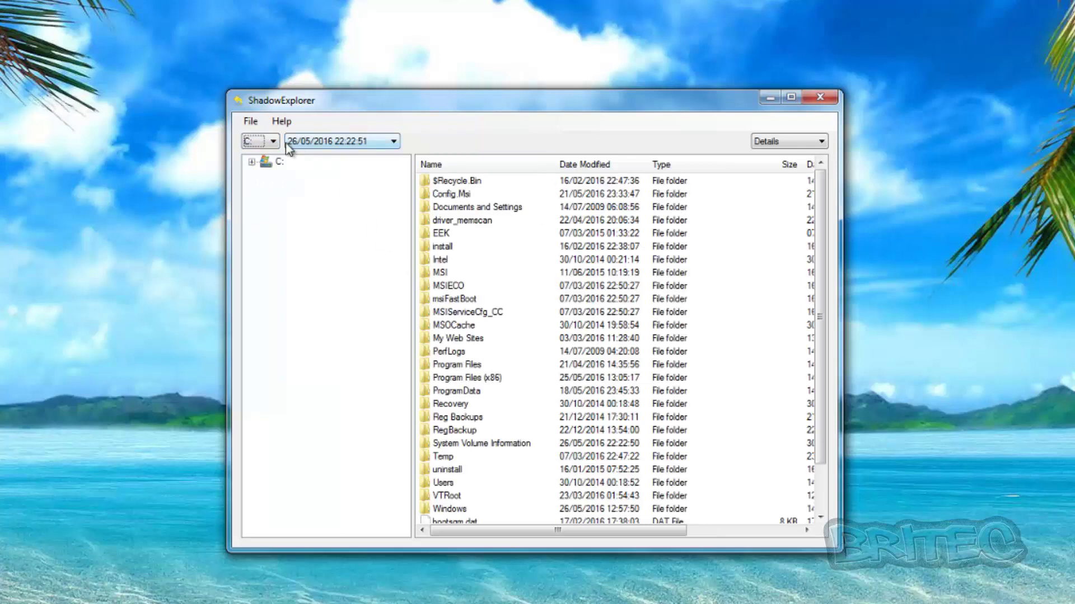
{"action": "left_click", "coordinate": [385, 145]}
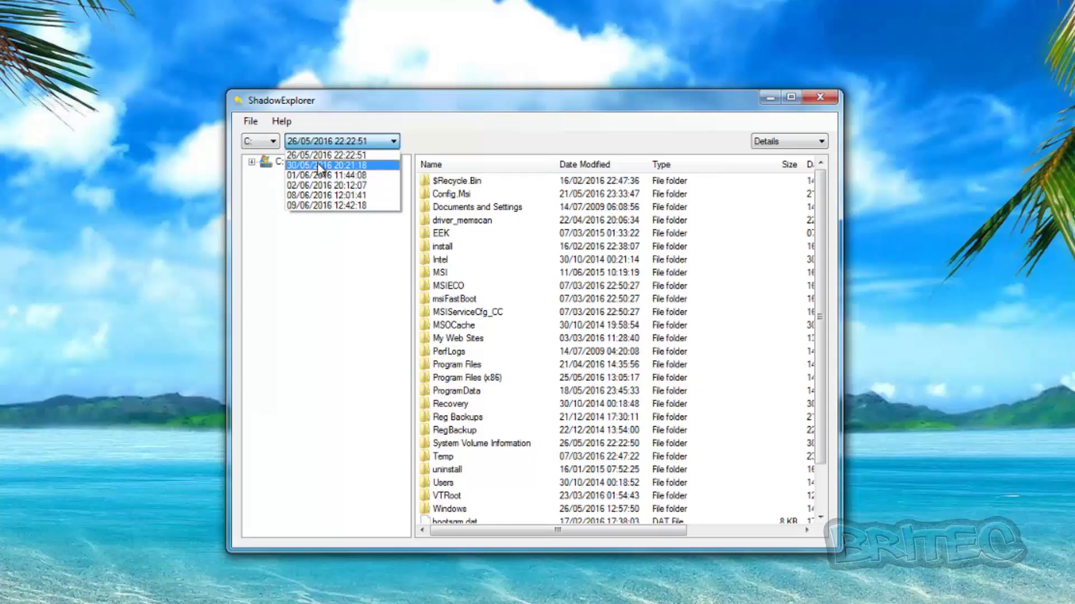
{"action": "left_click", "coordinate": [319, 242]}
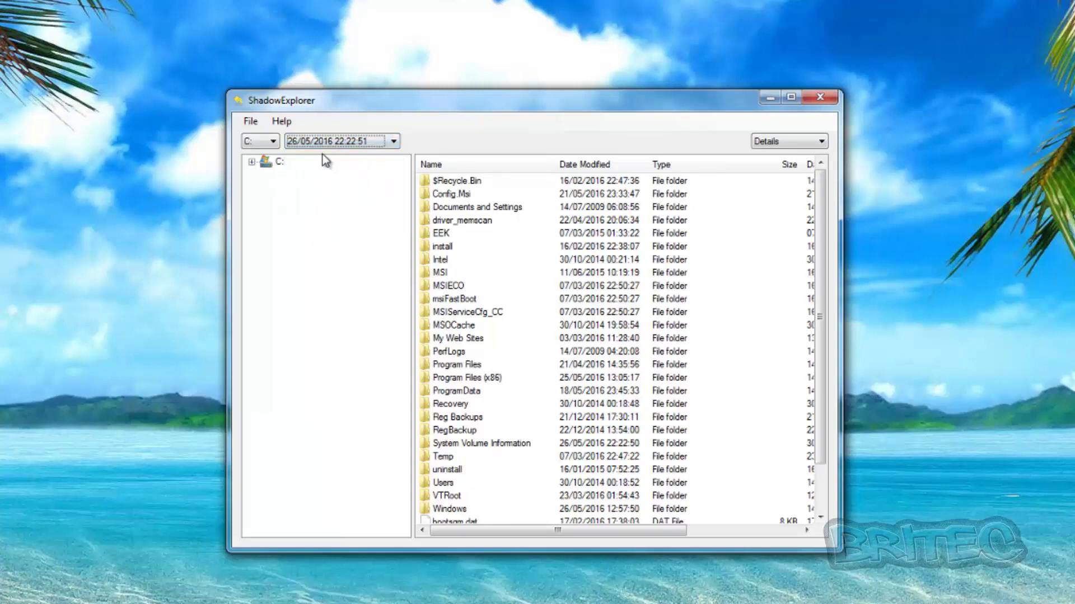
{"action": "left_click", "coordinate": [338, 140]}
{"action": "left_click", "coordinate": [322, 331]}
{"action": "double_click", "coordinate": [469, 420]}
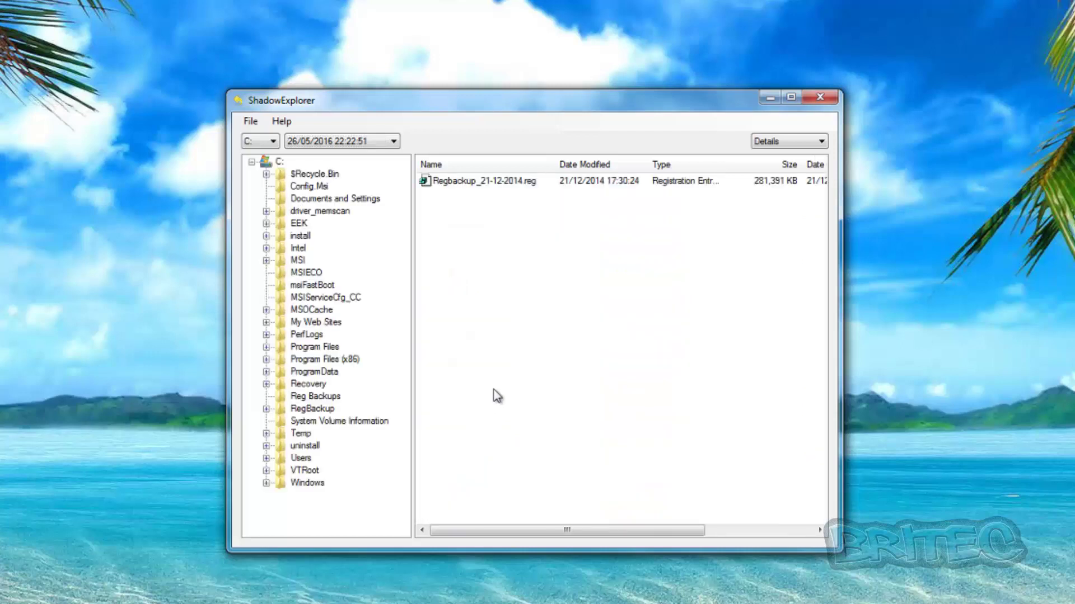
{"action": "left_click", "coordinate": [456, 182]}
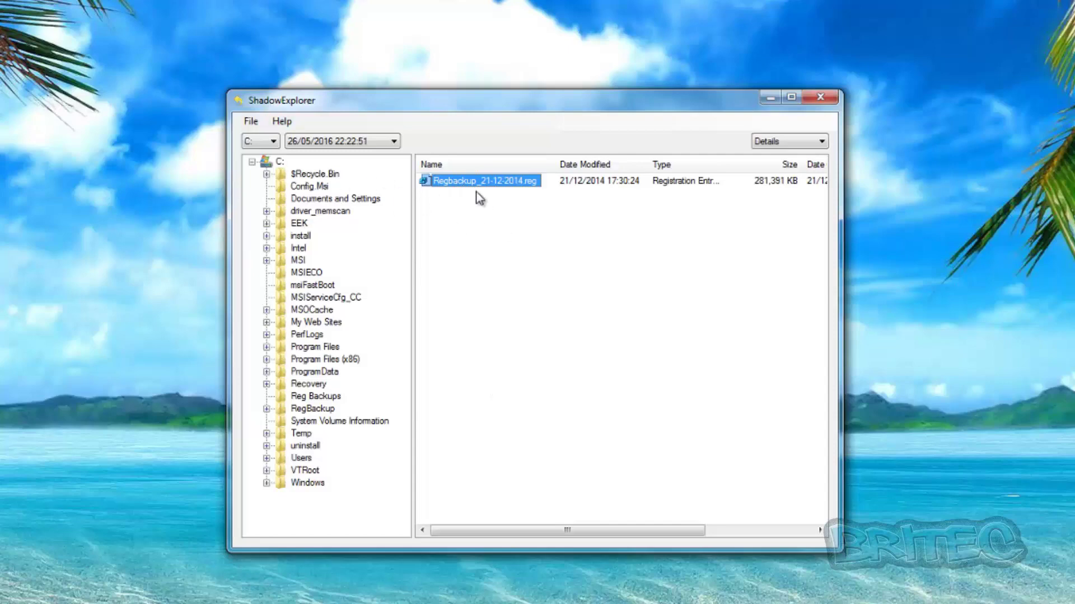
Export Regbackup_21-12-2014.reg to the Desktop, overwriting the existing copy with Yes to All
{"action": "right_click", "coordinate": [475, 182]}
{"action": "left_click", "coordinate": [515, 193]}
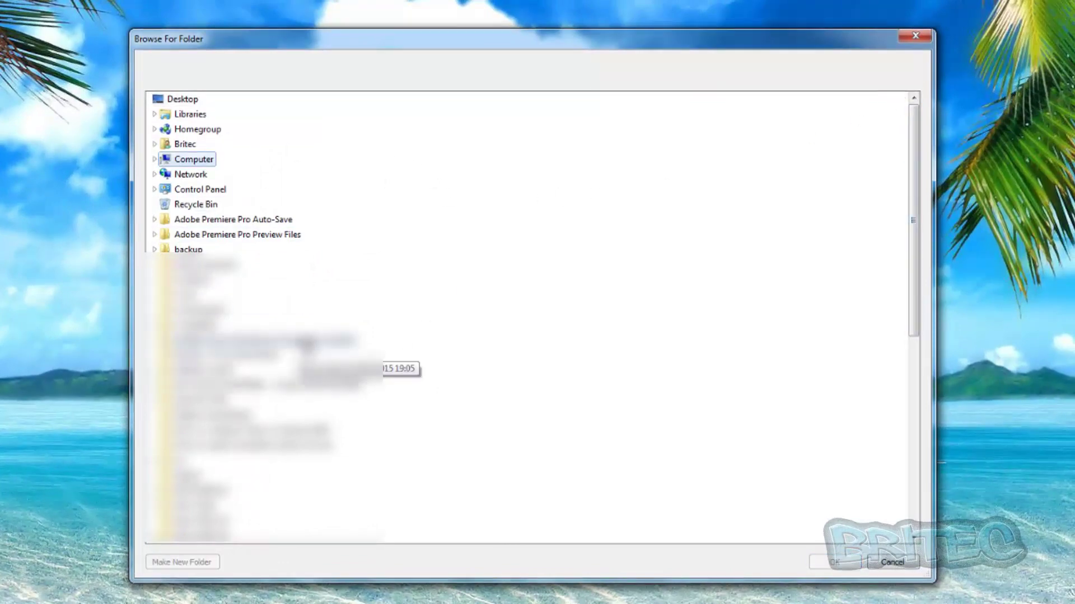
{"action": "left_click", "coordinate": [181, 101]}
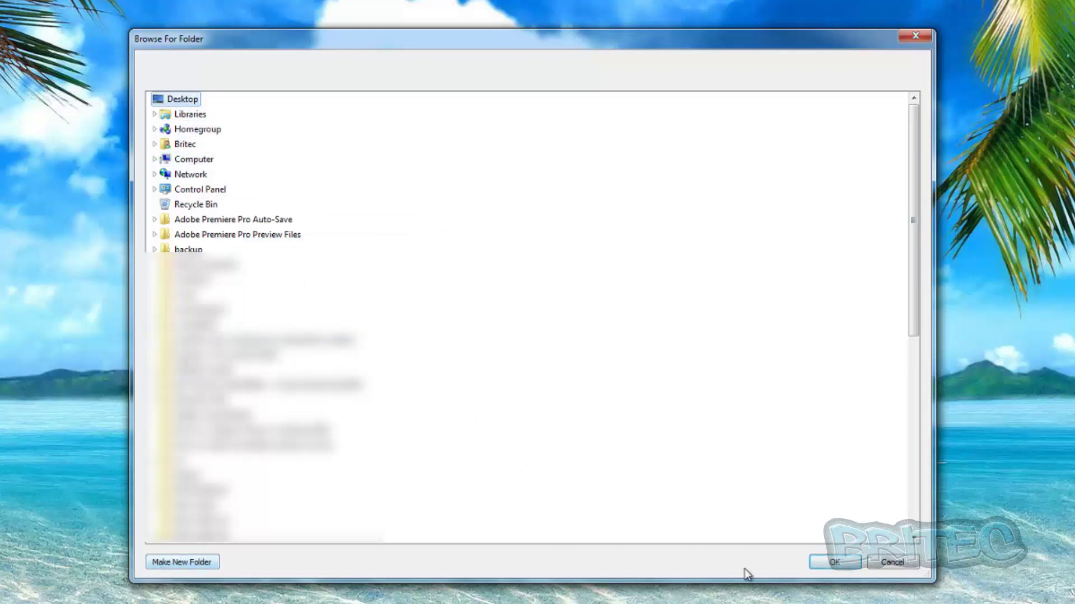
{"action": "left_click", "coordinate": [833, 562]}
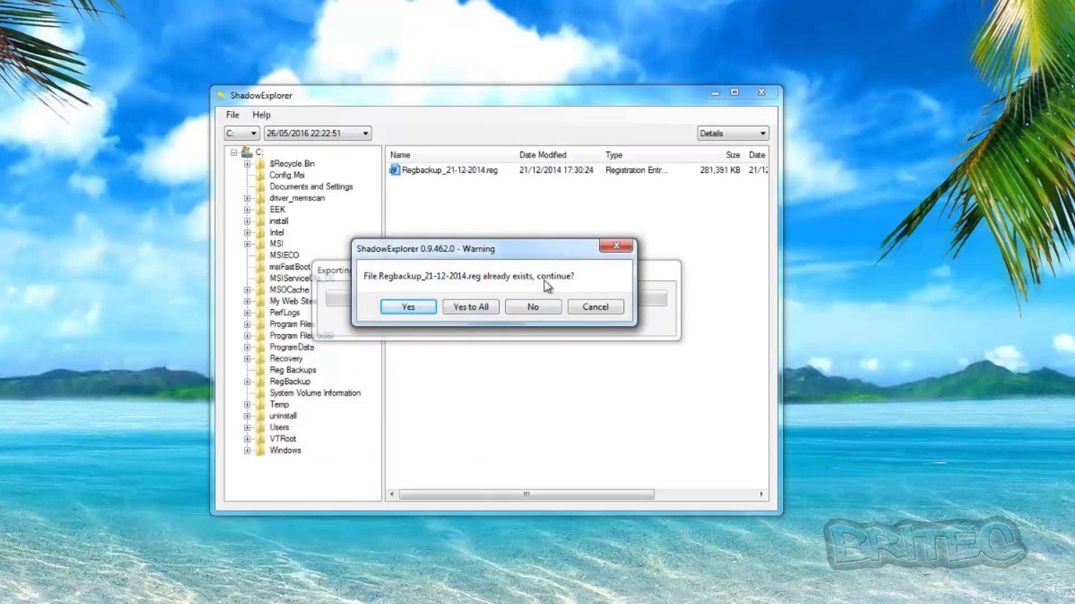
{"action": "left_click", "coordinate": [465, 308]}
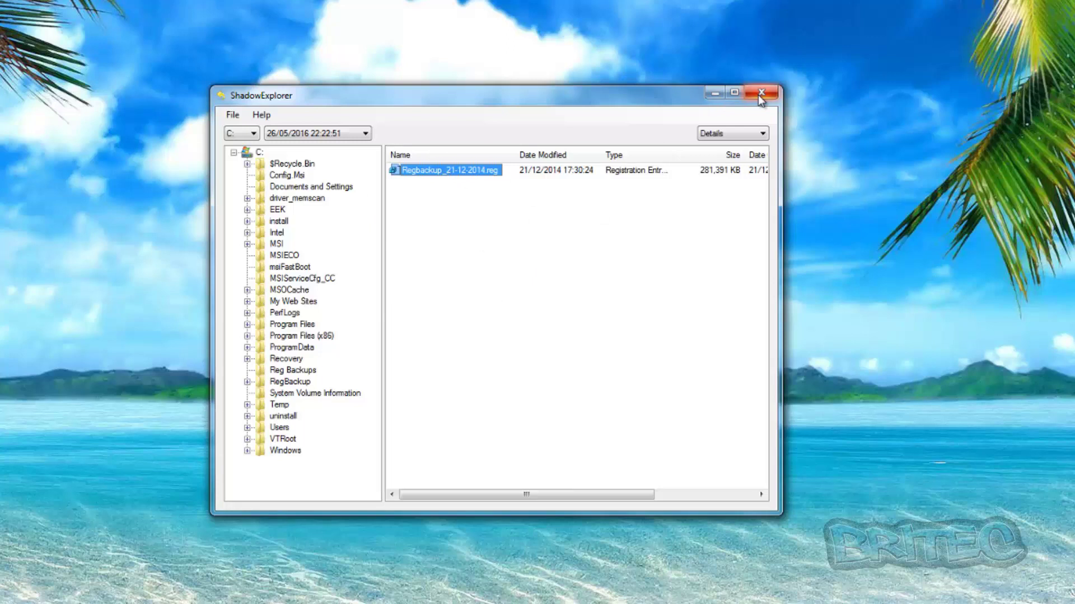
Return ShadowExplorer to the G: drive and open Computer's Properties system information page
{"action": "left_click", "coordinate": [252, 134]}
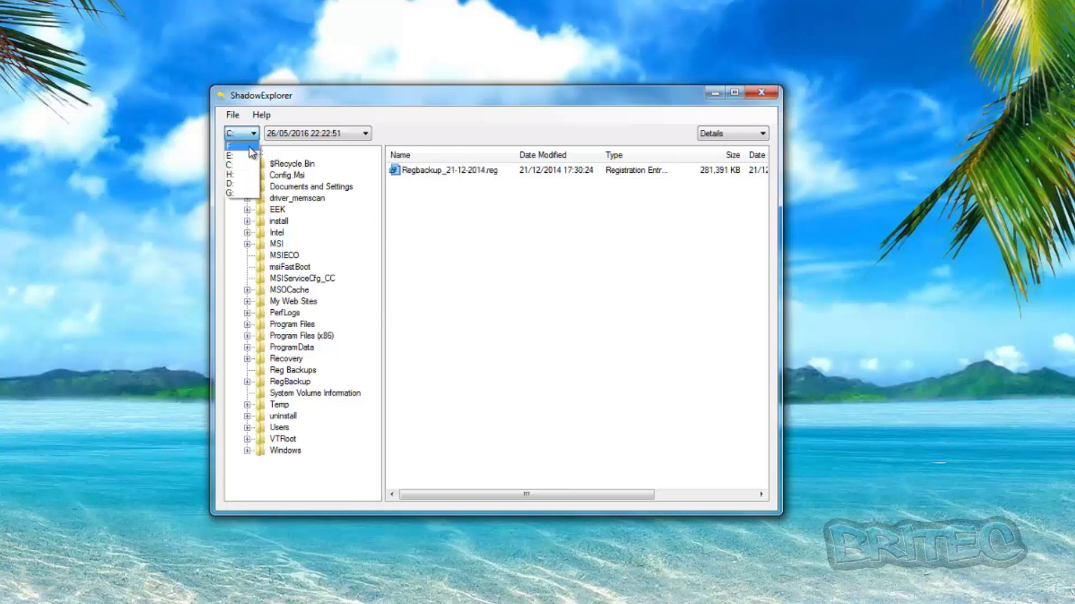
{"action": "left_click", "coordinate": [252, 192]}
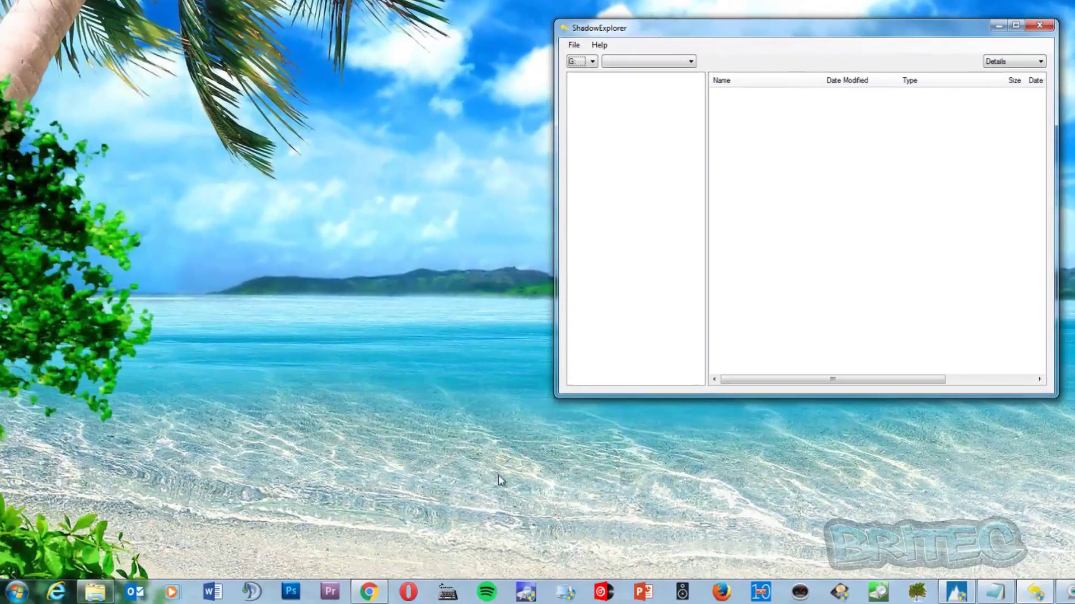
{"action": "left_click", "coordinate": [16, 592]}
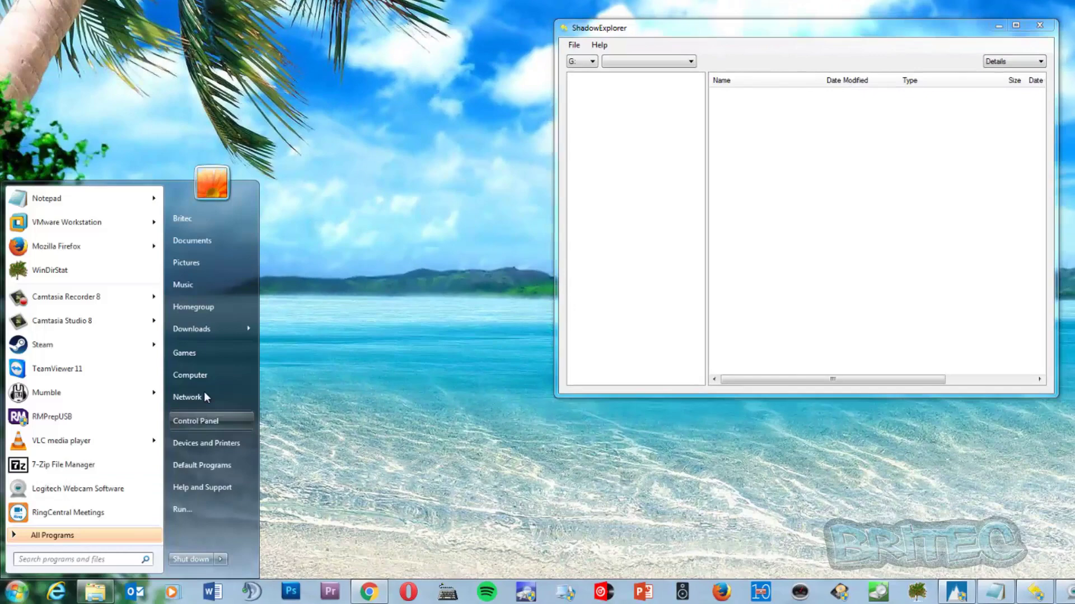
{"action": "right_click", "coordinate": [210, 374]}
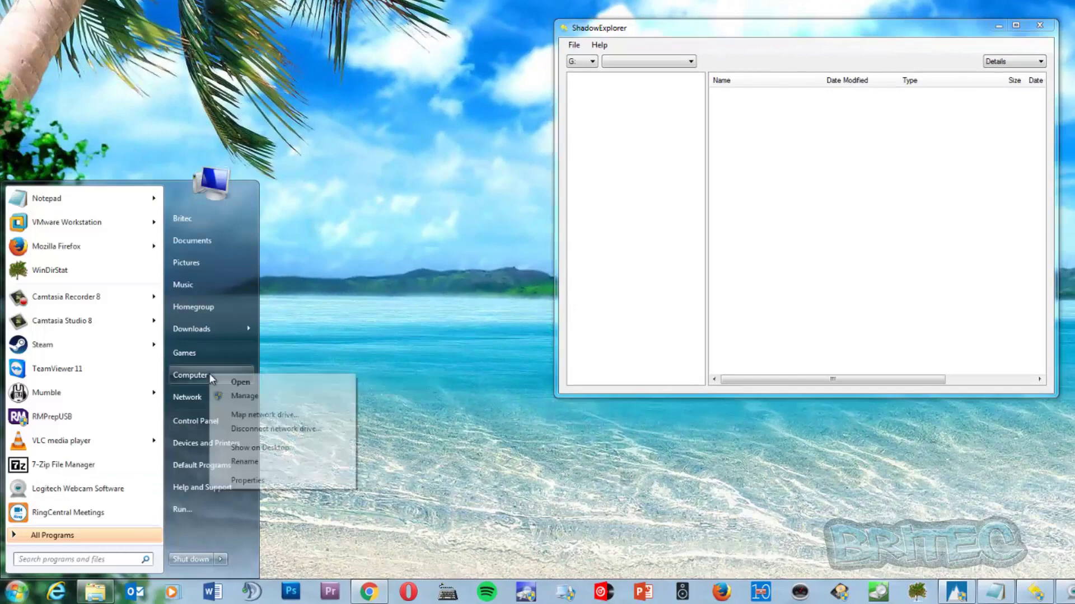
{"action": "left_click", "coordinate": [240, 482]}
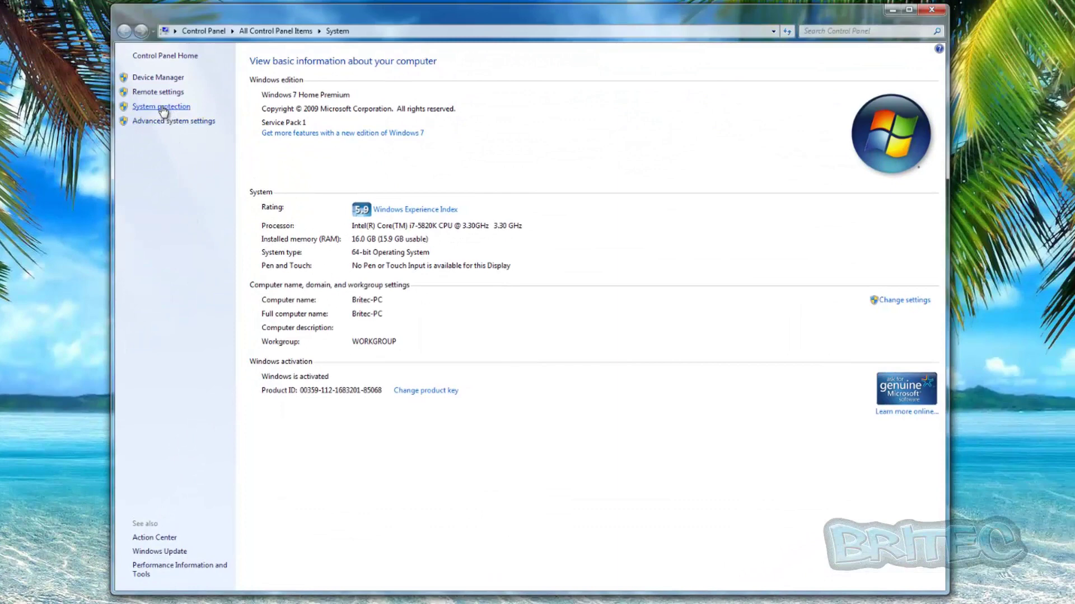
Open System Protection and select the unprotected Games (G:) drive in Available Drives
{"action": "left_click", "coordinate": [163, 109]}
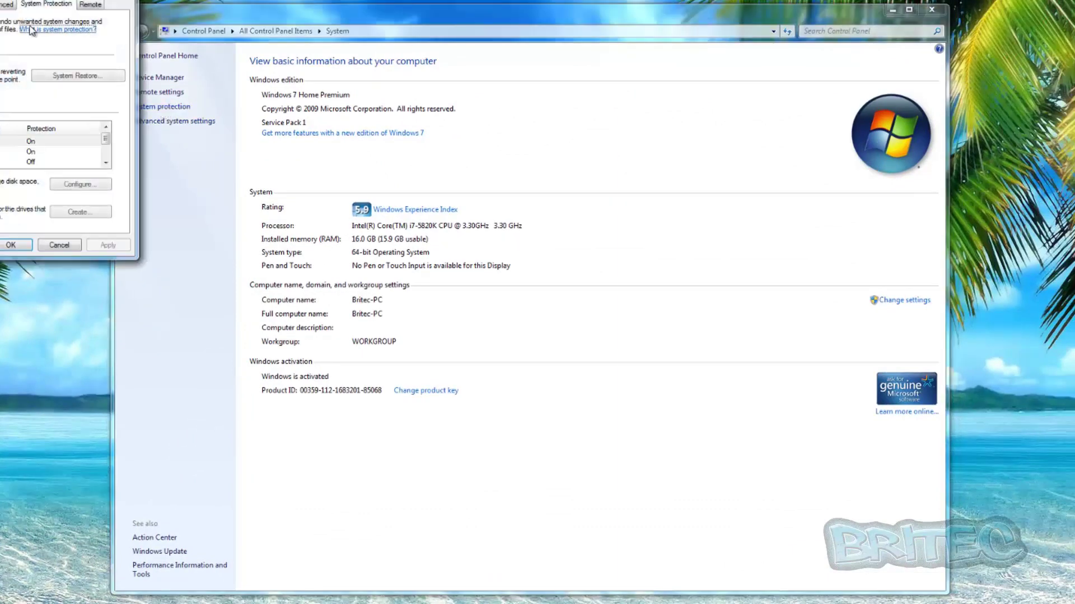
{"action": "left_click_drag", "start_coordinate": [294, 143], "coordinate": [397, 216]}
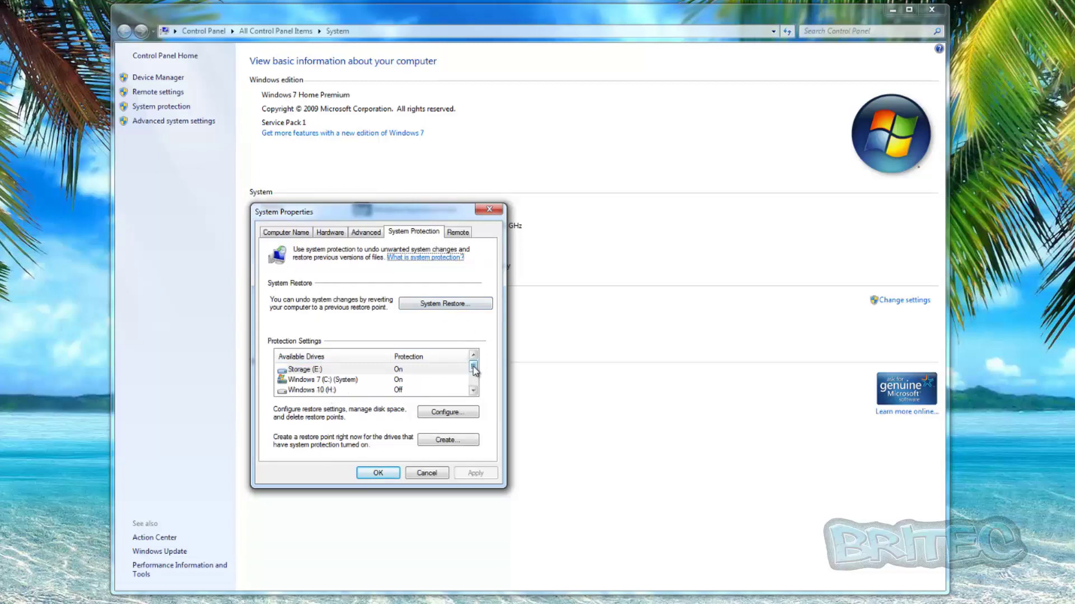
{"action": "left_click_drag", "start_coordinate": [473, 367], "coordinate": [474, 380]}
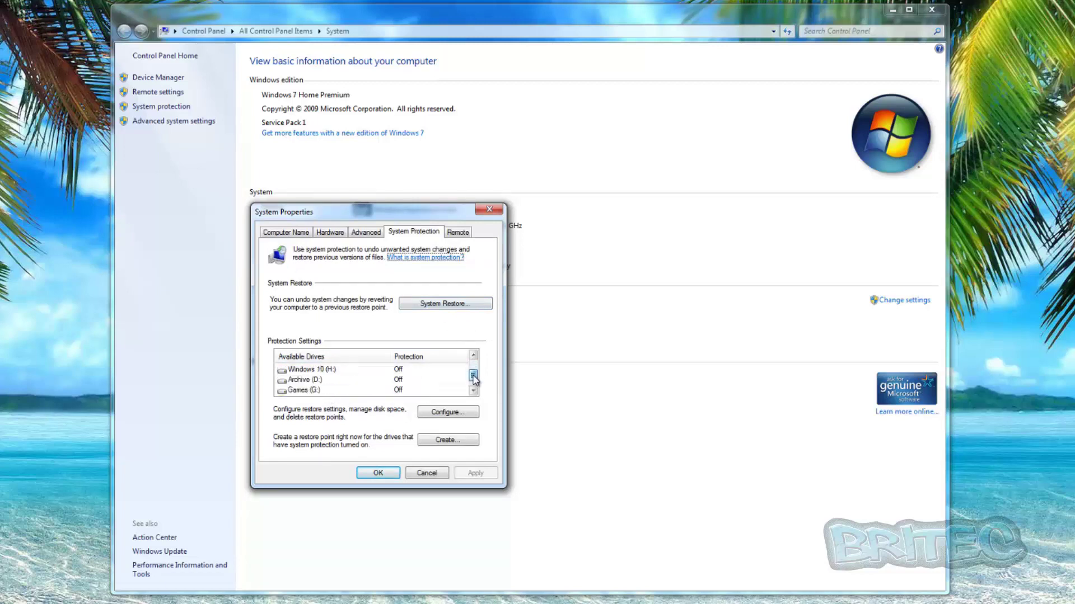
{"action": "left_click", "coordinate": [305, 370]}
{"action": "left_click", "coordinate": [302, 380]}
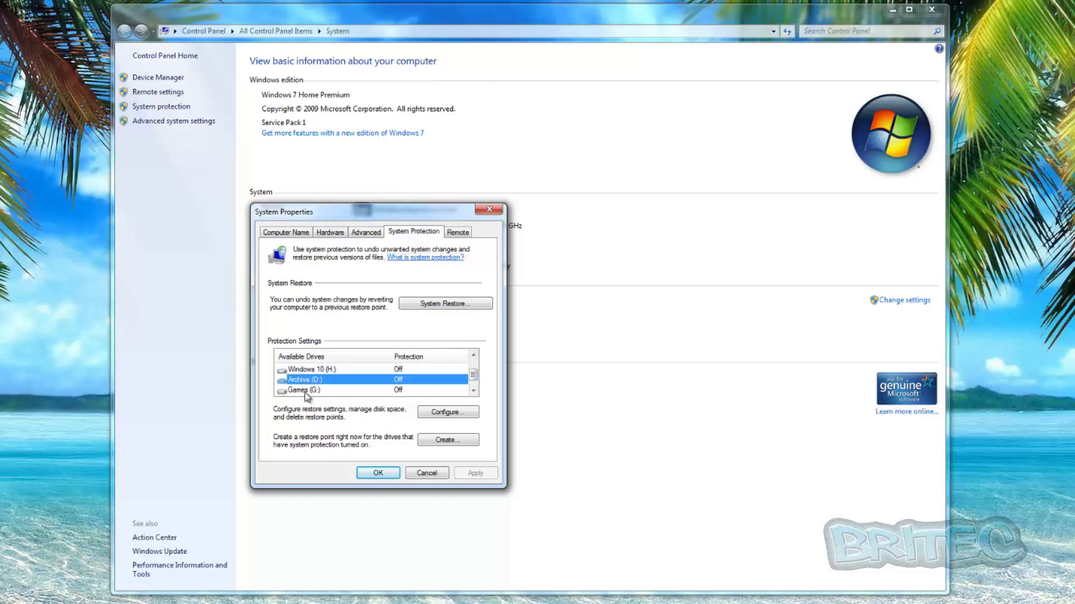
{"action": "left_click", "coordinate": [307, 391]}
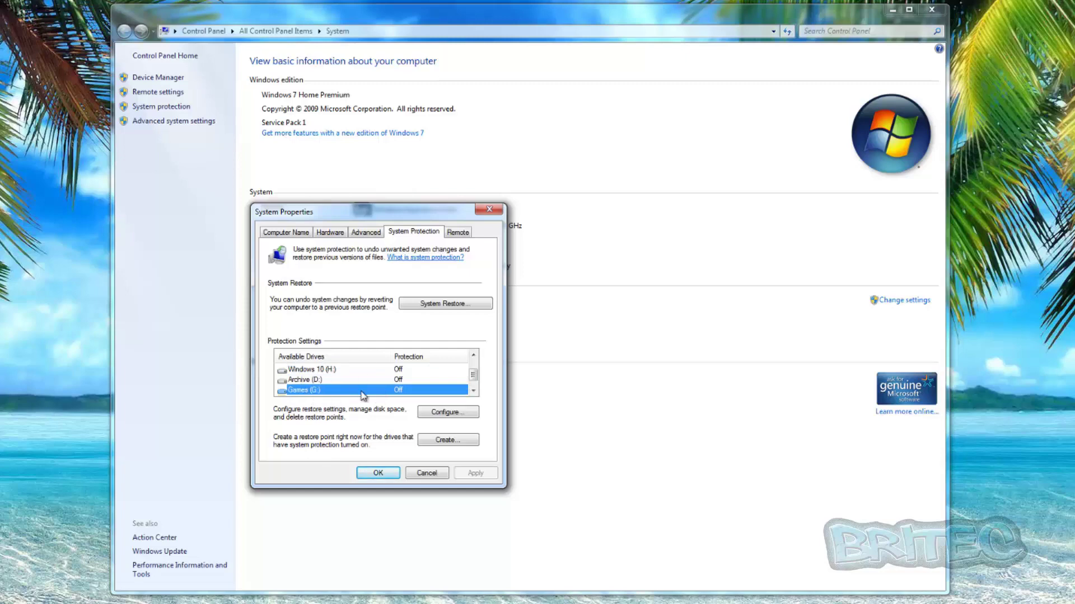
Protect Games (G:) system settings and previous file versions with a 1% (3.42 GB) usage cap
{"action": "left_click", "coordinate": [446, 414]}
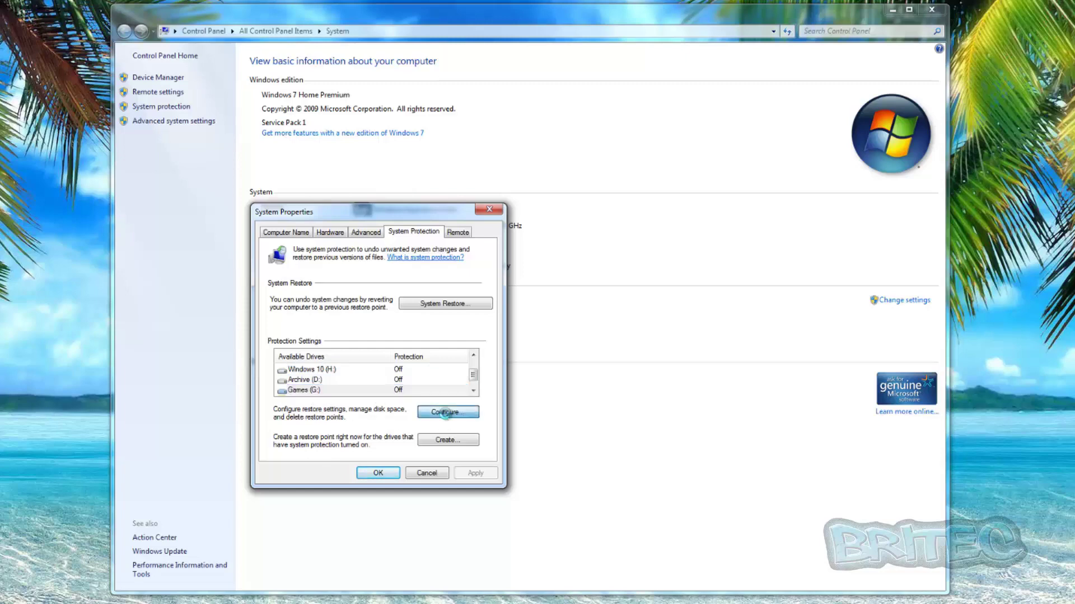
{"action": "left_click_drag", "start_coordinate": [392, 253], "coordinate": [358, 217]}
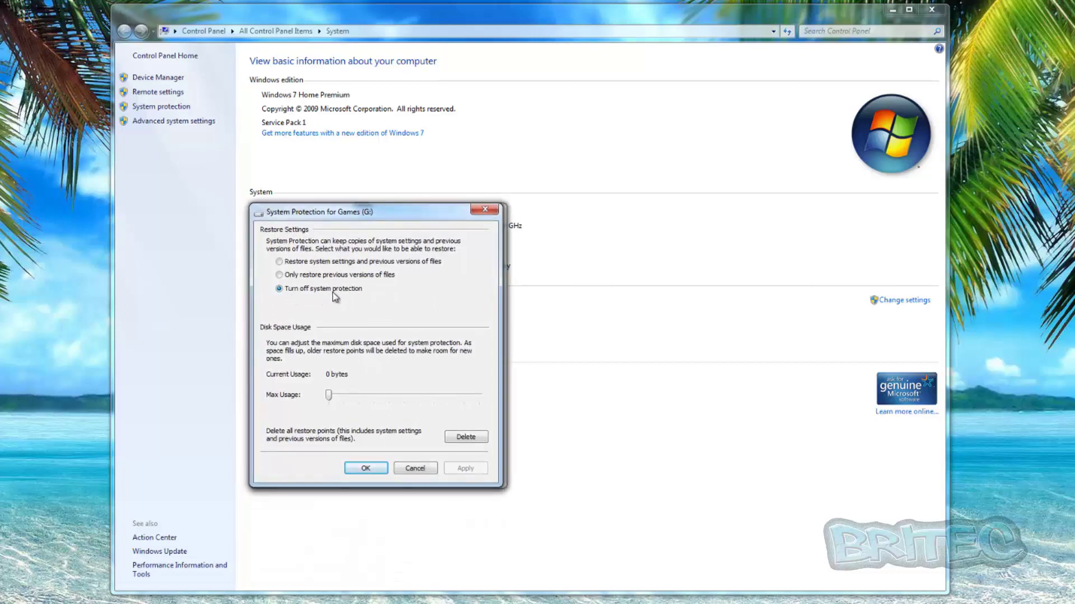
{"action": "left_click", "coordinate": [280, 275]}
{"action": "left_click", "coordinate": [279, 262]}
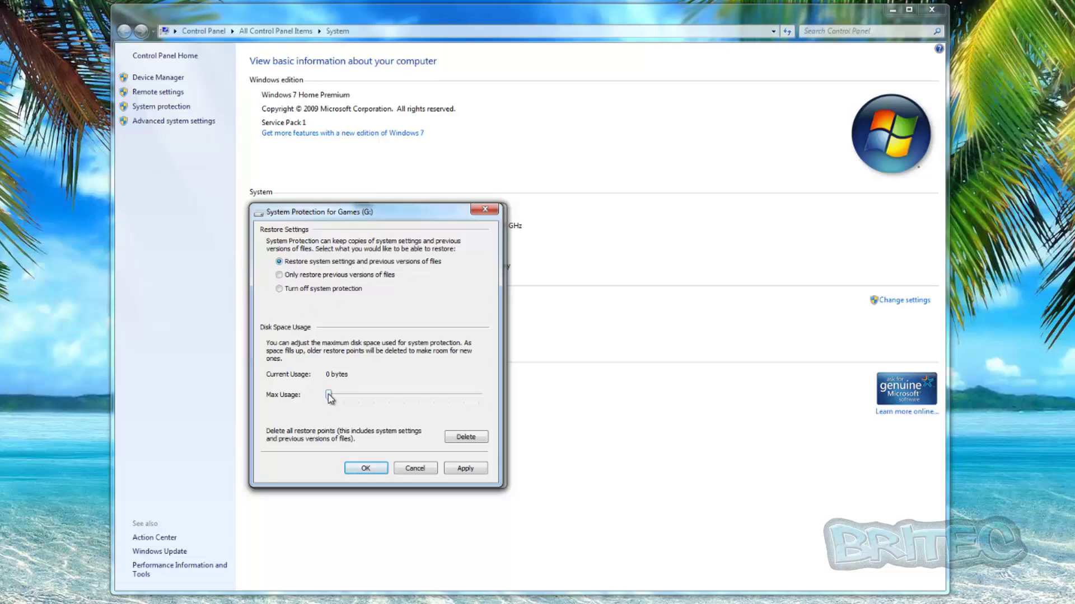
{"action": "mouse_move", "coordinate": [330, 397]}
{"action": "left_mouse_down"}
{"action": "mouse_move", "coordinate": [340, 399]}
{"action": "mouse_move", "coordinate": [332, 403]}
{"action": "left_mouse_up"}
{"action": "left_click_drag", "start_coordinate": [334, 403], "coordinate": [336, 400]}
{"action": "mouse_move", "coordinate": [333, 398]}
{"action": "left_mouse_down"}
{"action": "mouse_move", "coordinate": [362, 400]}
{"action": "mouse_move", "coordinate": [330, 402]}
{"action": "left_mouse_up"}
{"action": "left_click", "coordinate": [460, 471]}
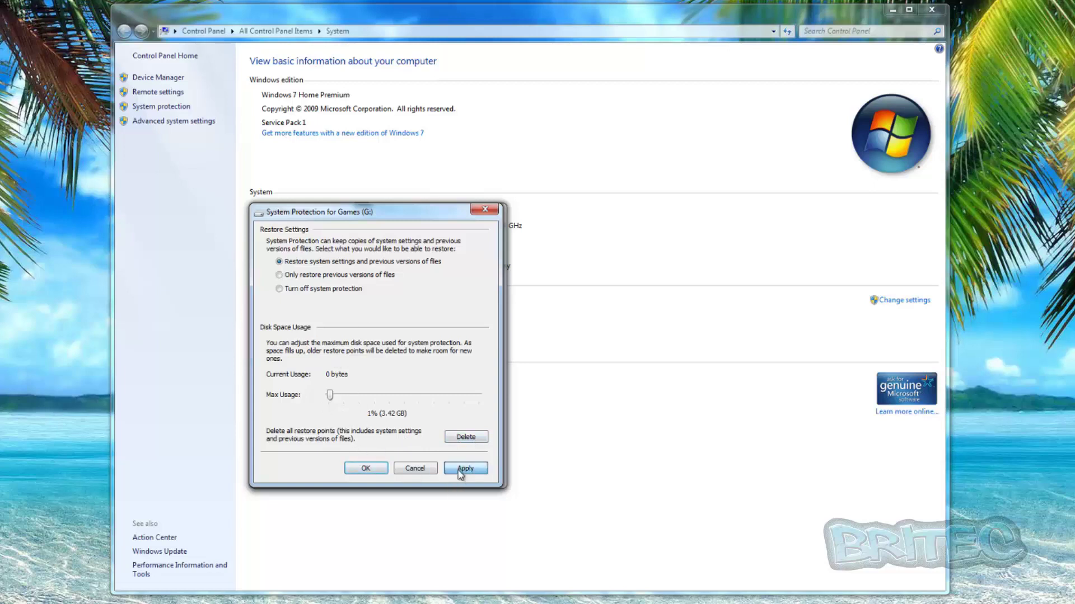
Create a restore point described 'ba' for Games (G:) and dismiss the success message
{"action": "left_click", "coordinate": [365, 468]}
{"action": "scroll", "coordinate": [316, 381], "scroll_direction": "down", "scroll_amount": 1}
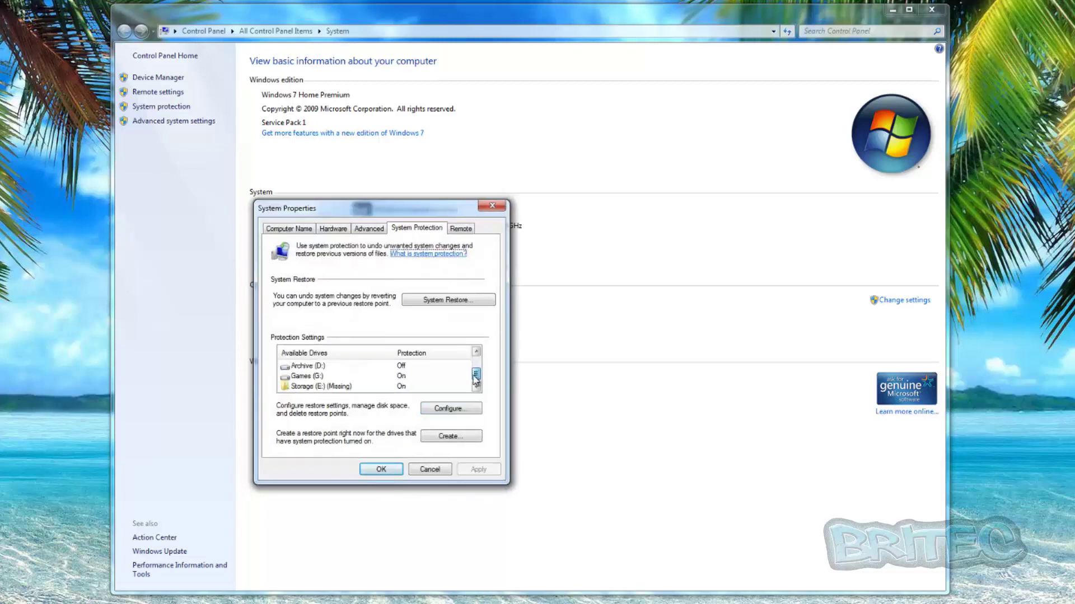
{"action": "left_click", "coordinate": [316, 378]}
{"action": "left_click", "coordinate": [462, 442]}
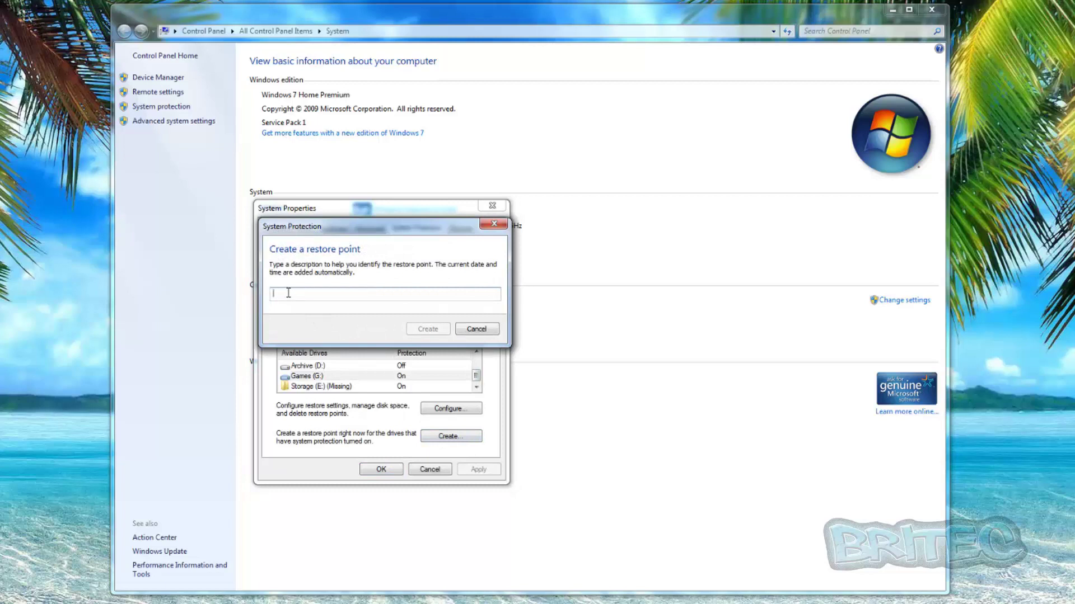
{"action": "type", "text": "backup"}
{"action": "left_click", "coordinate": [428, 330]}
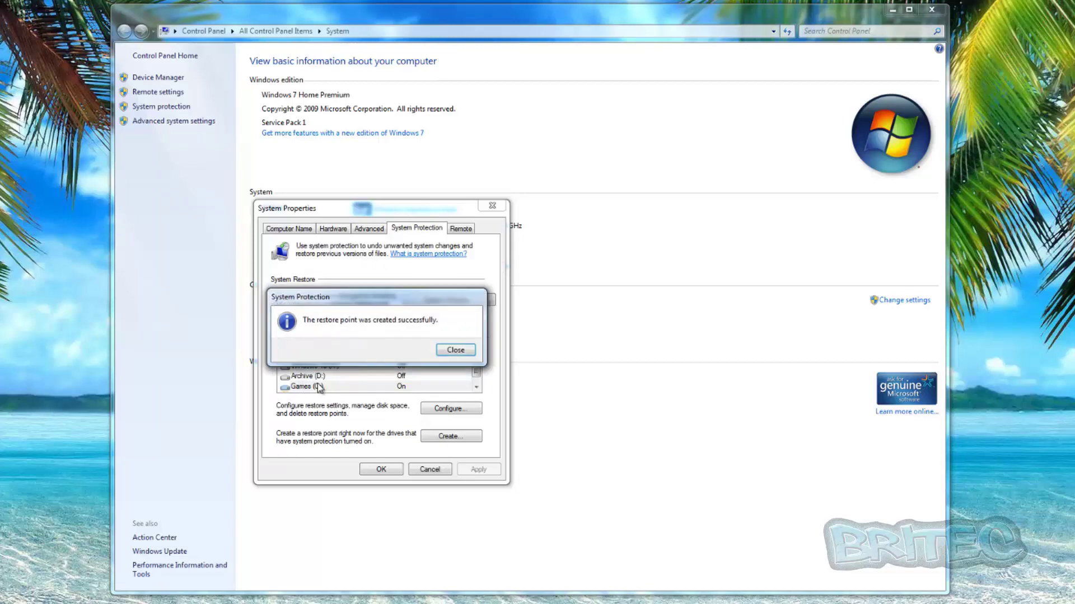
{"action": "left_click", "coordinate": [455, 351]}
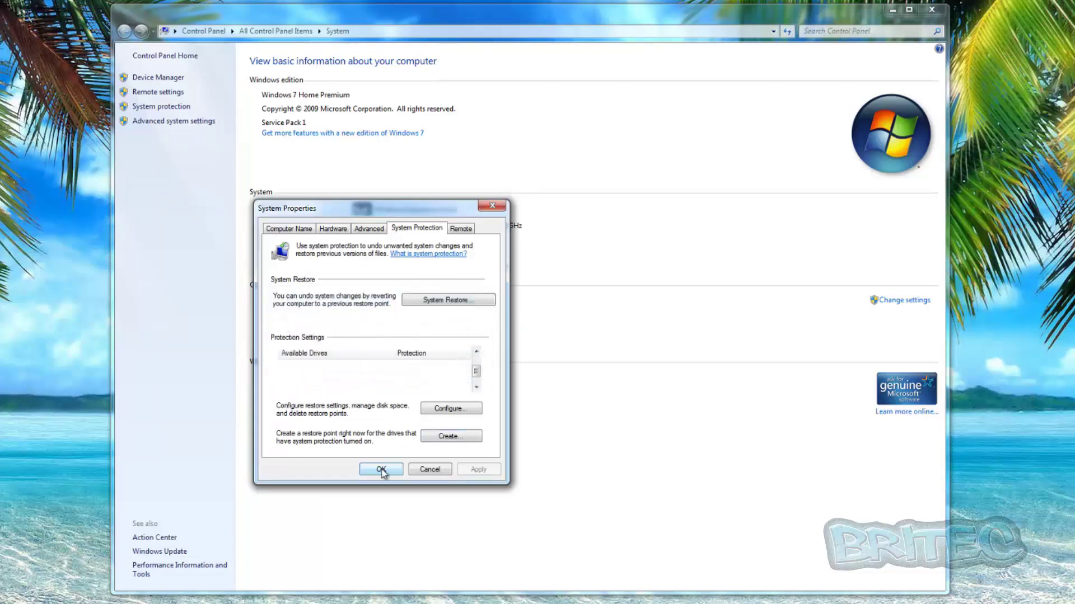
Close System Properties and view the C: drive's shadow copy in ShadowExplorer
{"action": "left_click", "coordinate": [381, 470]}
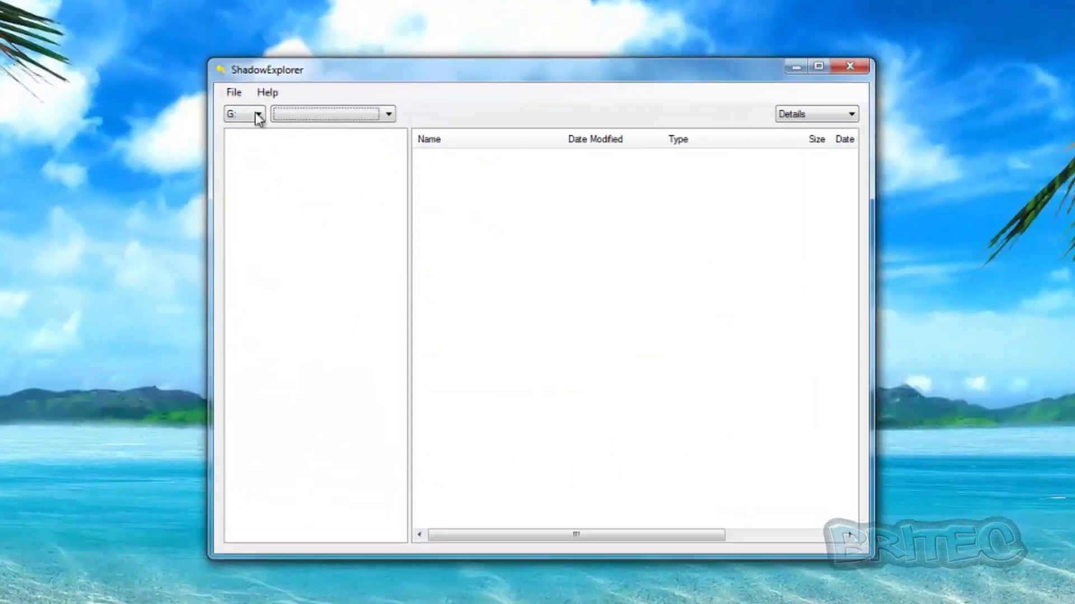
{"action": "left_click", "coordinate": [257, 113]}
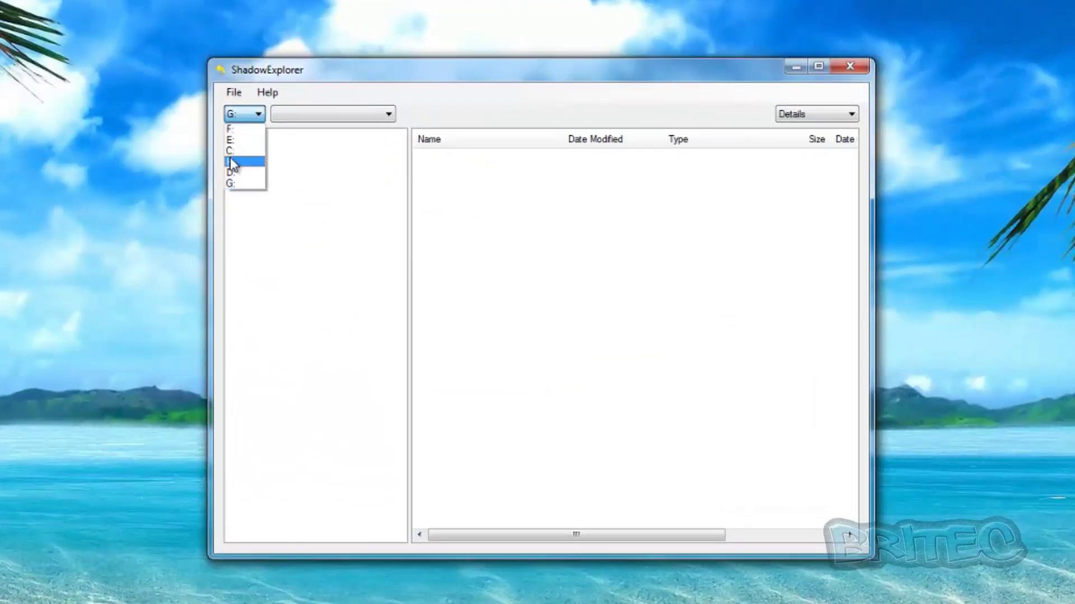
{"action": "left_click", "coordinate": [231, 152]}
Switch to the G: drive's 09/06/2016 14:18:12 snapshot and select its root
{"action": "left_click", "coordinate": [258, 115]}
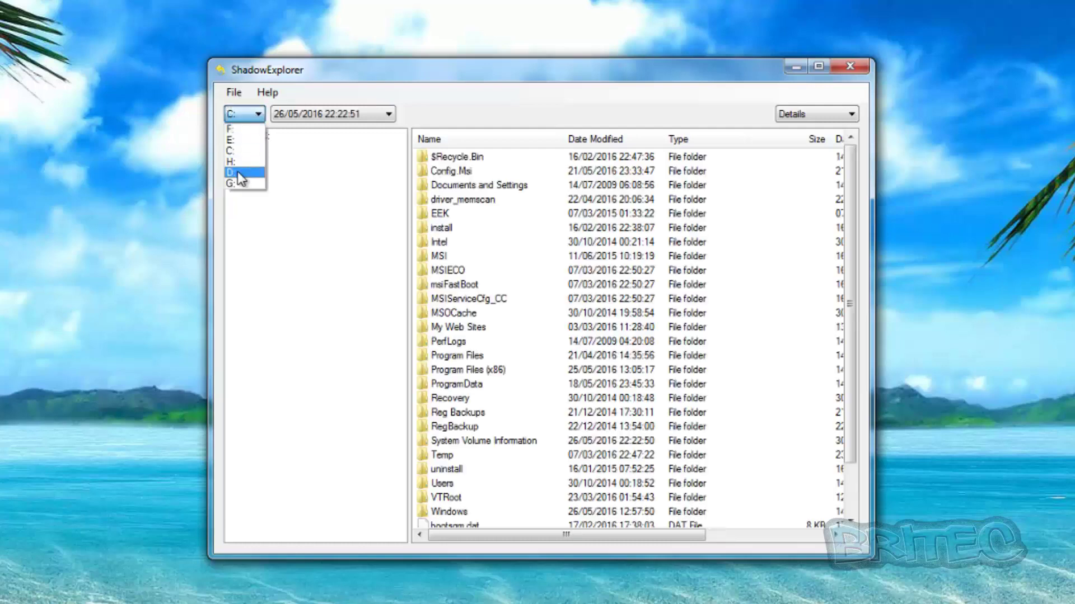
{"action": "left_click", "coordinate": [235, 182]}
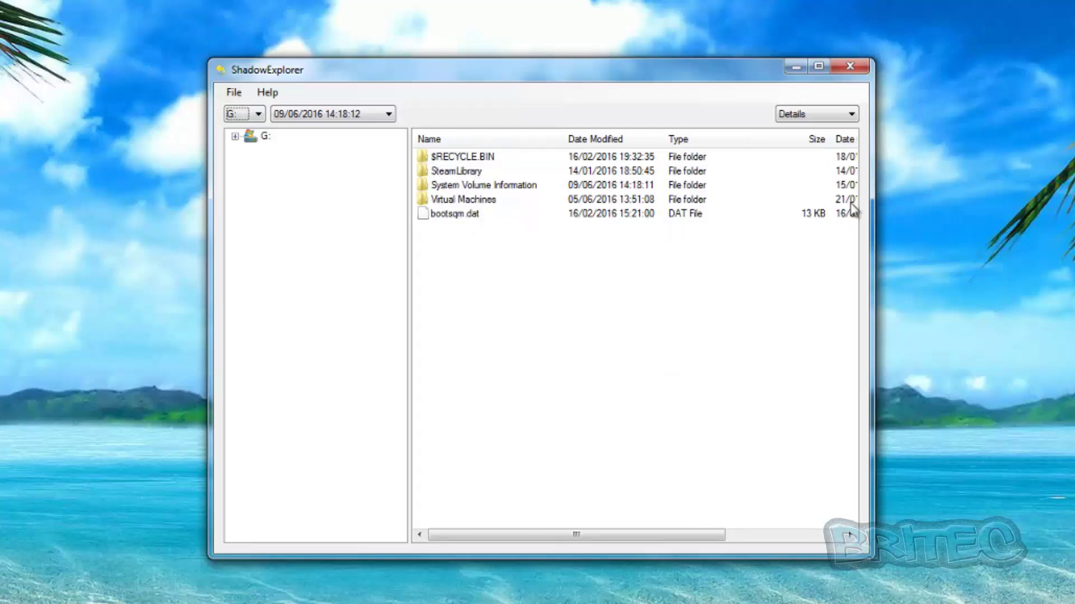
{"action": "key", "text": "Tab"}
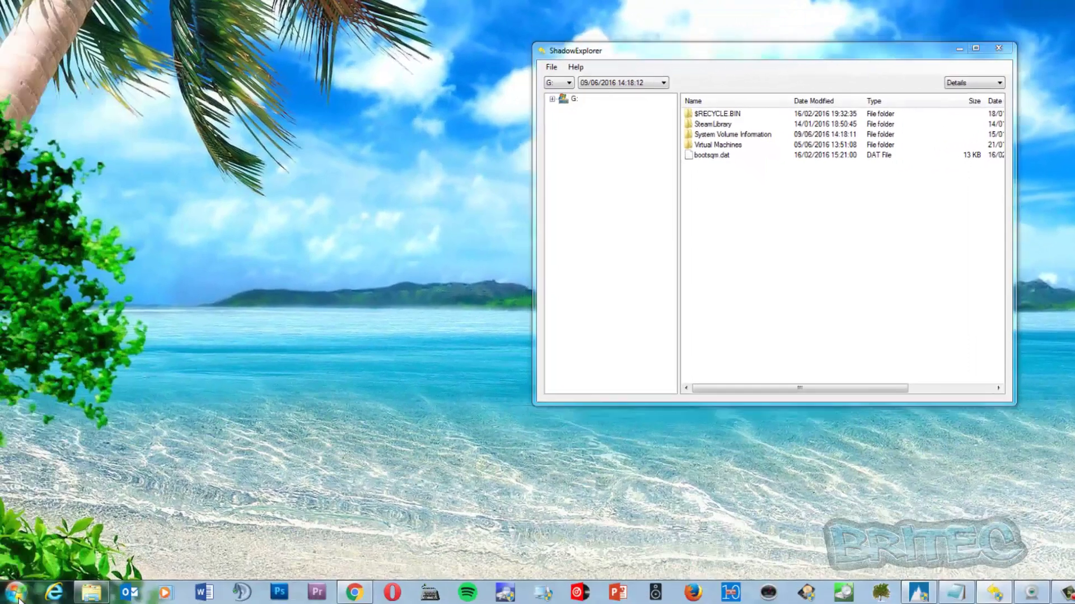
Open the user's home folder and check the Desktop folder's properties
{"action": "left_click", "coordinate": [17, 596]}
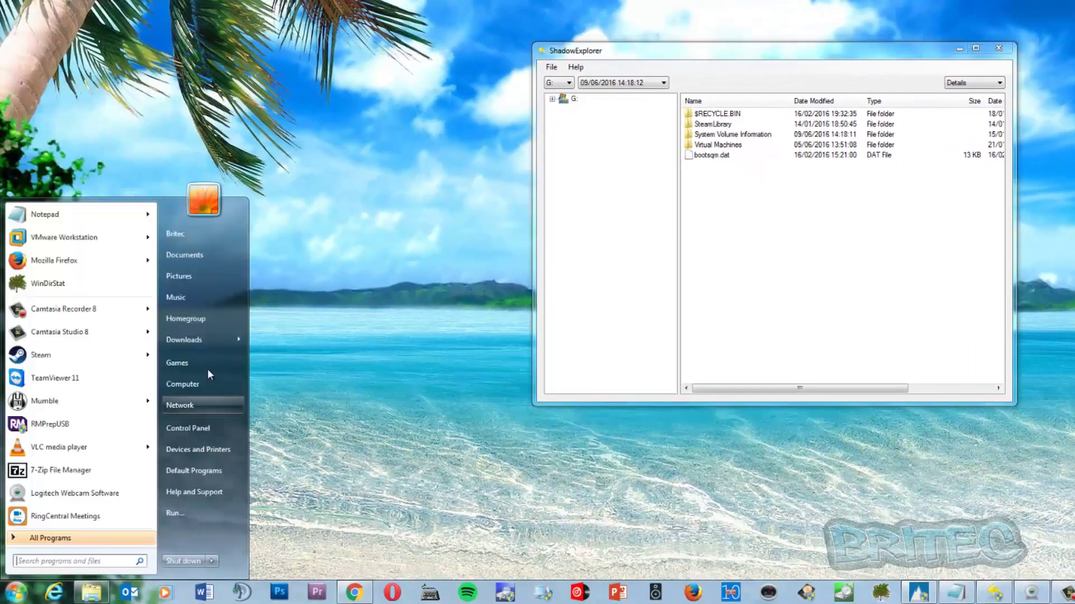
{"action": "left_click", "coordinate": [197, 237]}
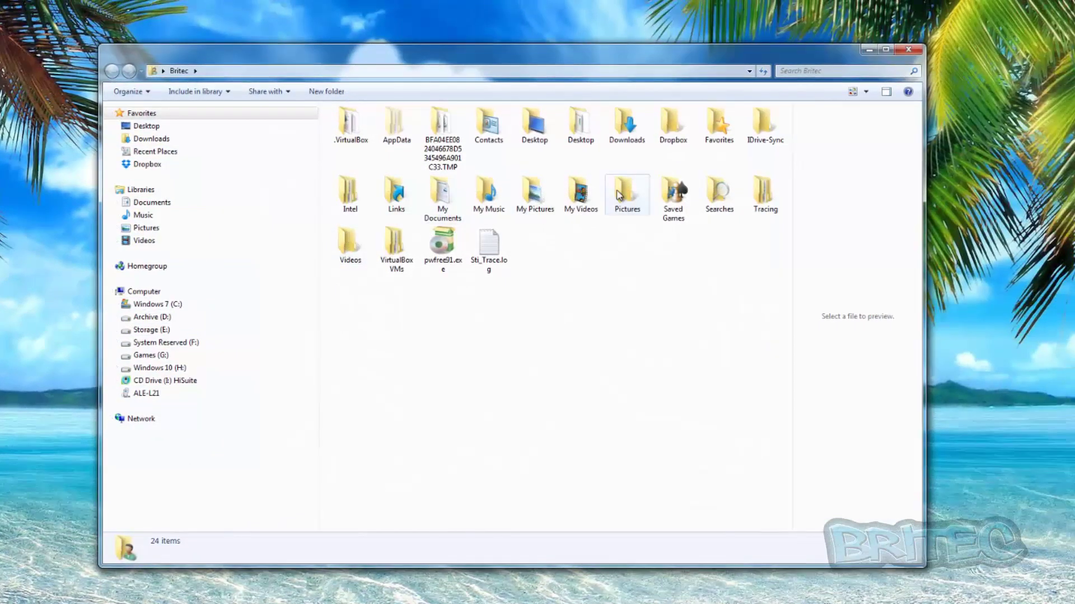
{"action": "left_click", "coordinate": [528, 137]}
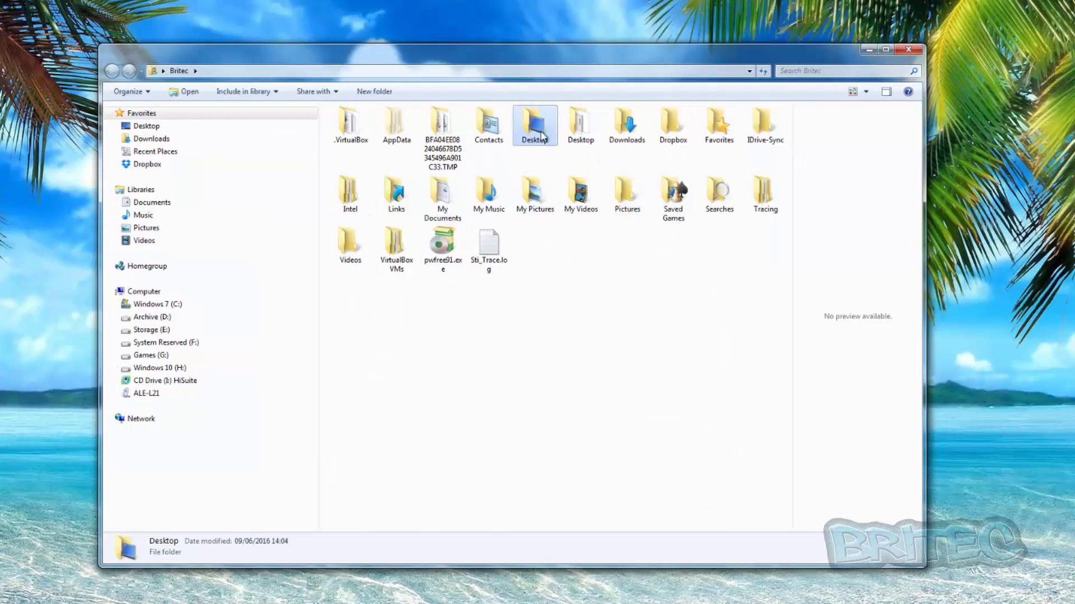
{"action": "right_click", "coordinate": [541, 136]}
{"action": "left_click", "coordinate": [577, 447]}
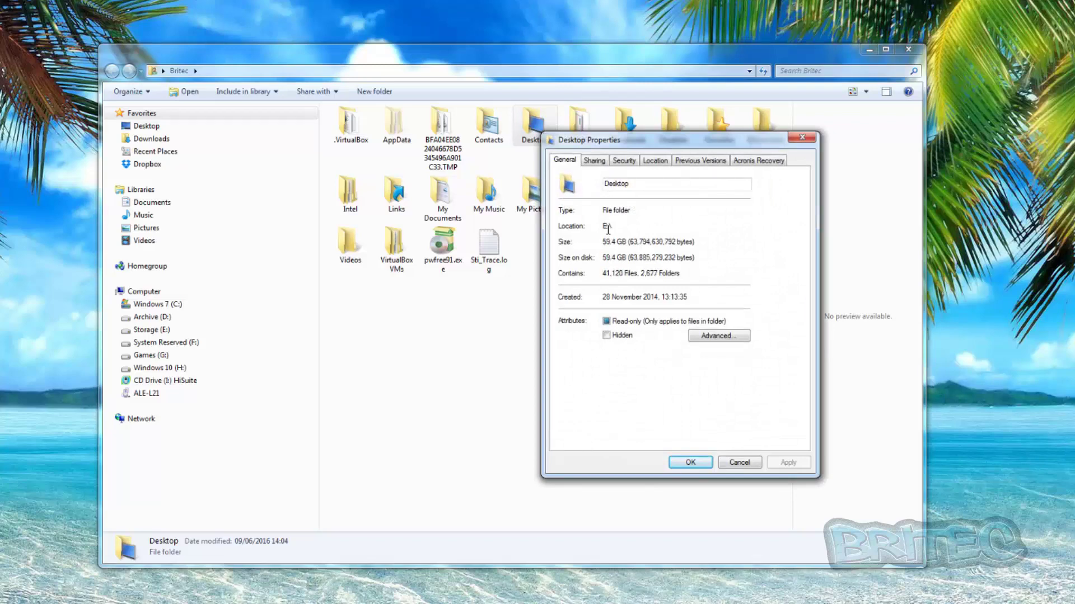
{"action": "left_click", "coordinate": [802, 137]}
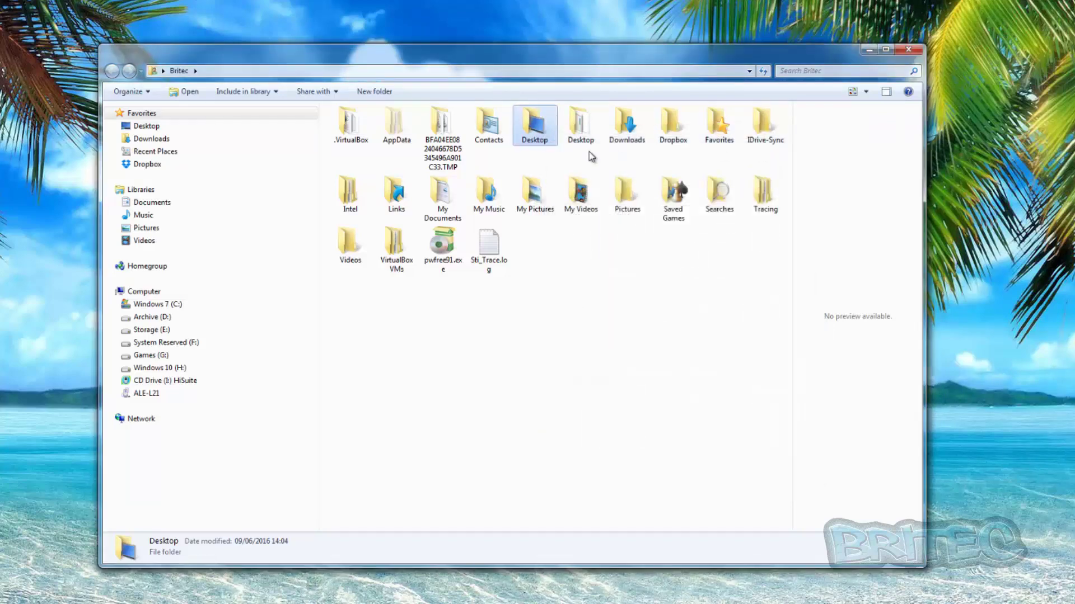
Check the Downloads folder's Location tab to confirm it's stored on drive E:
{"action": "right_click", "coordinate": [625, 131]}
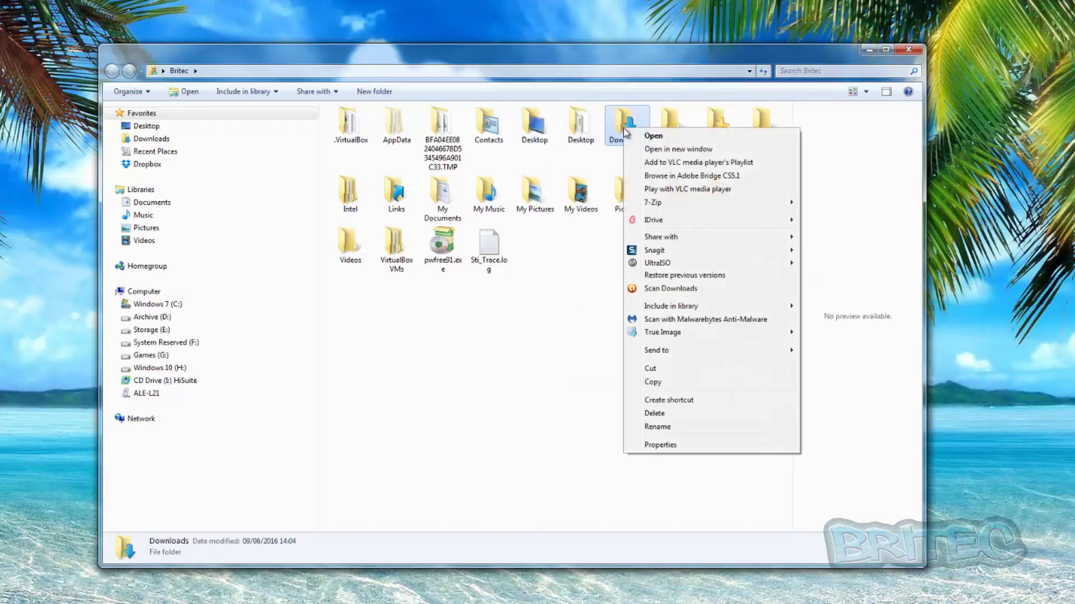
{"action": "left_click", "coordinate": [656, 446]}
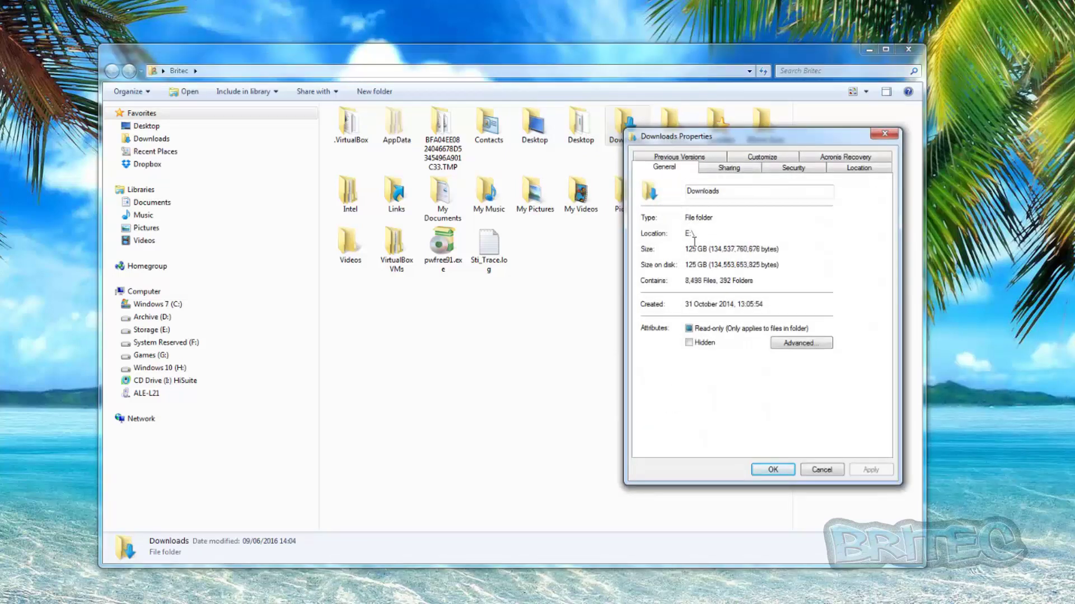
{"action": "left_click", "coordinate": [858, 167]}
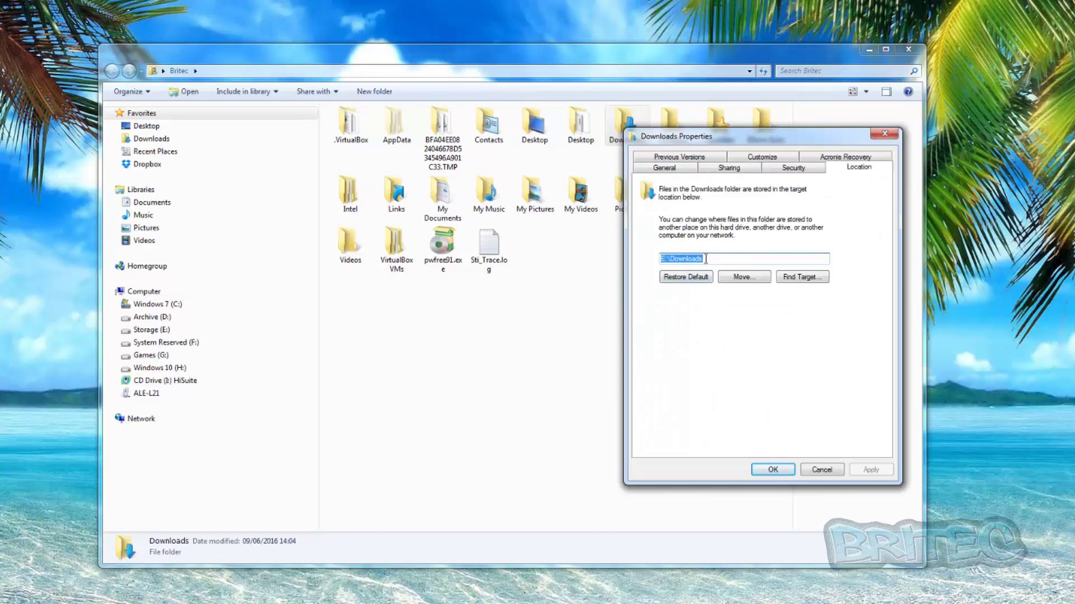
{"action": "left_click", "coordinate": [884, 133]}
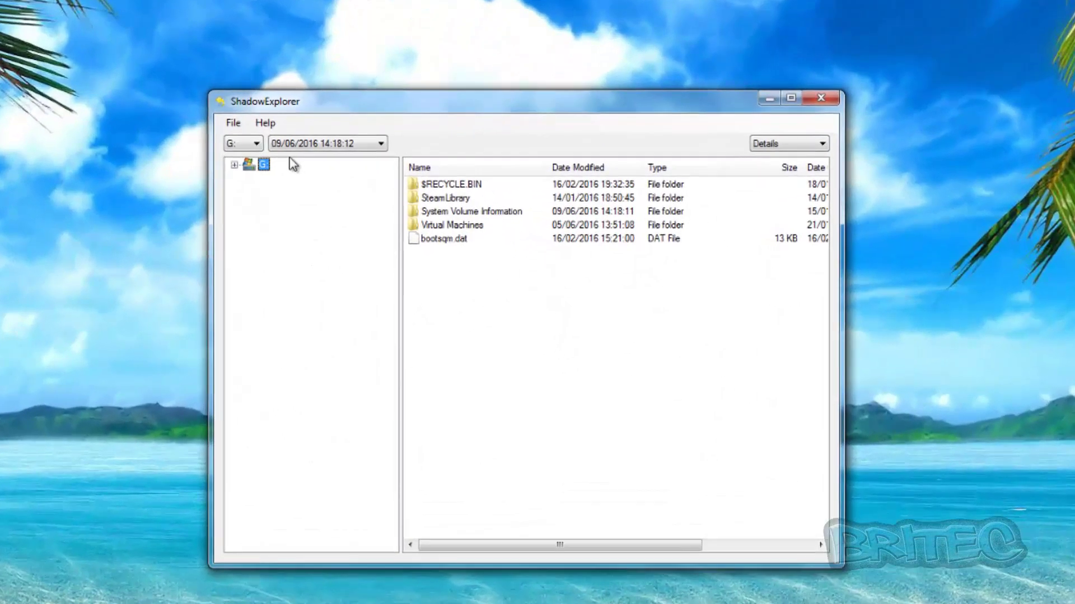
Browse the C: drive's 26/05/2016 snapshot into Users, the user's folder and My Documents
{"action": "left_click", "coordinate": [255, 144]}
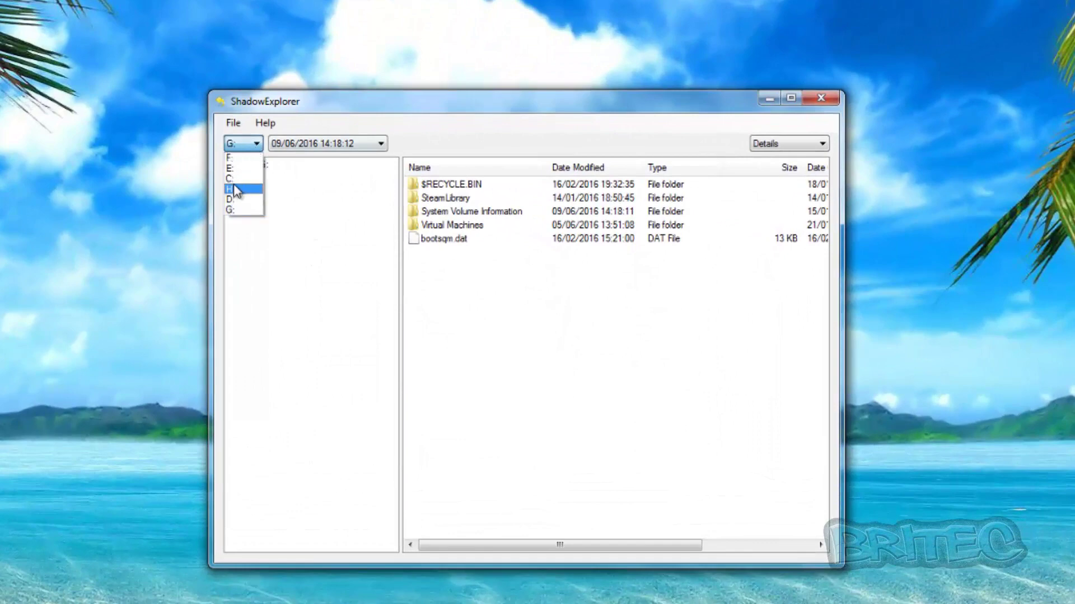
{"action": "left_click", "coordinate": [235, 187]}
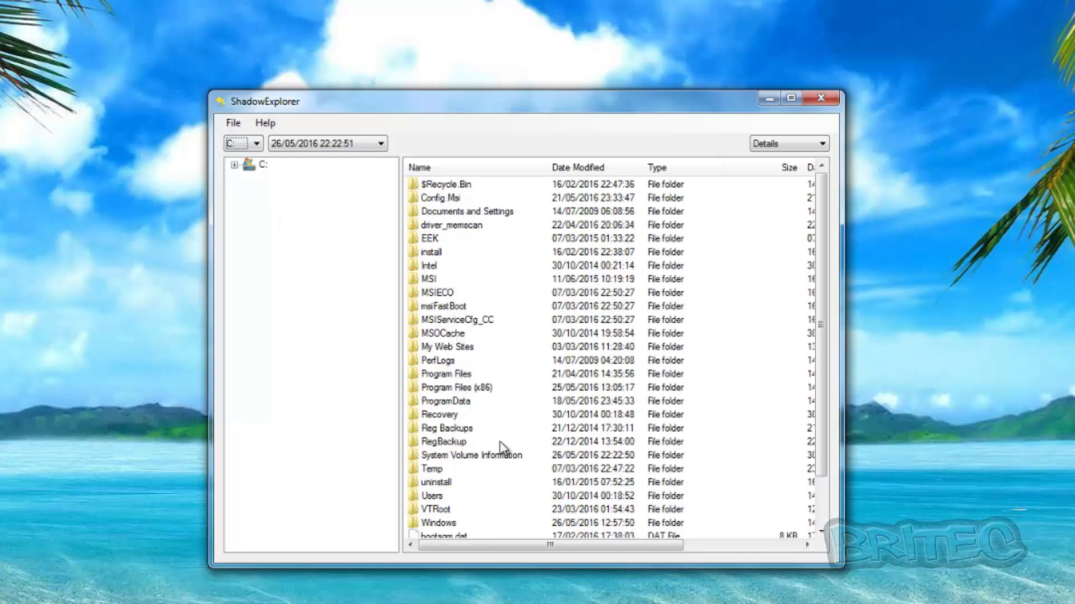
{"action": "double_click", "coordinate": [440, 495]}
{"action": "left_click", "coordinate": [437, 200]}
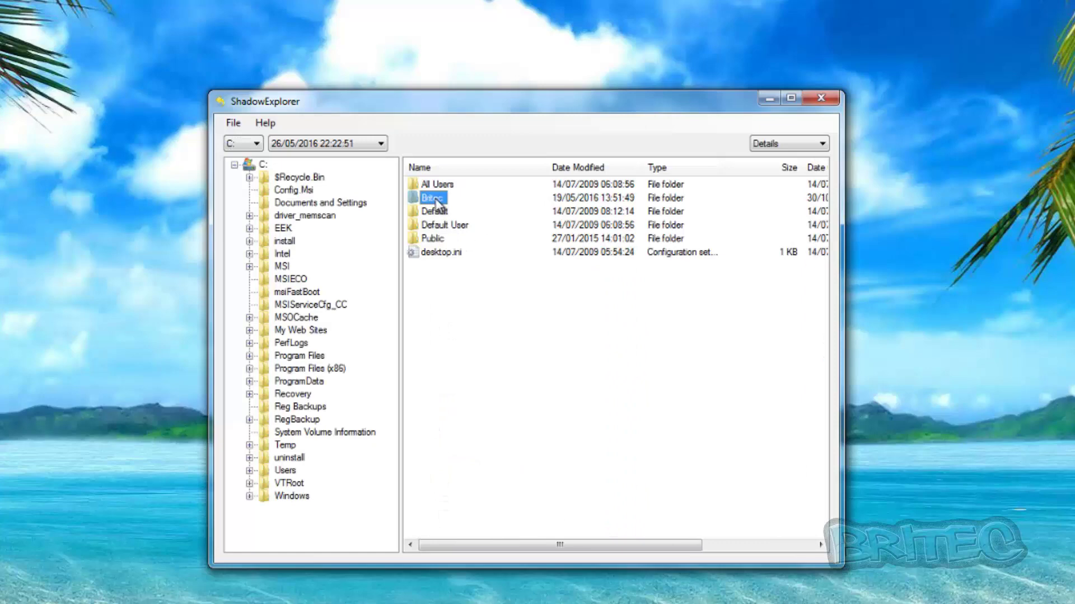
{"action": "double_click", "coordinate": [436, 199]}
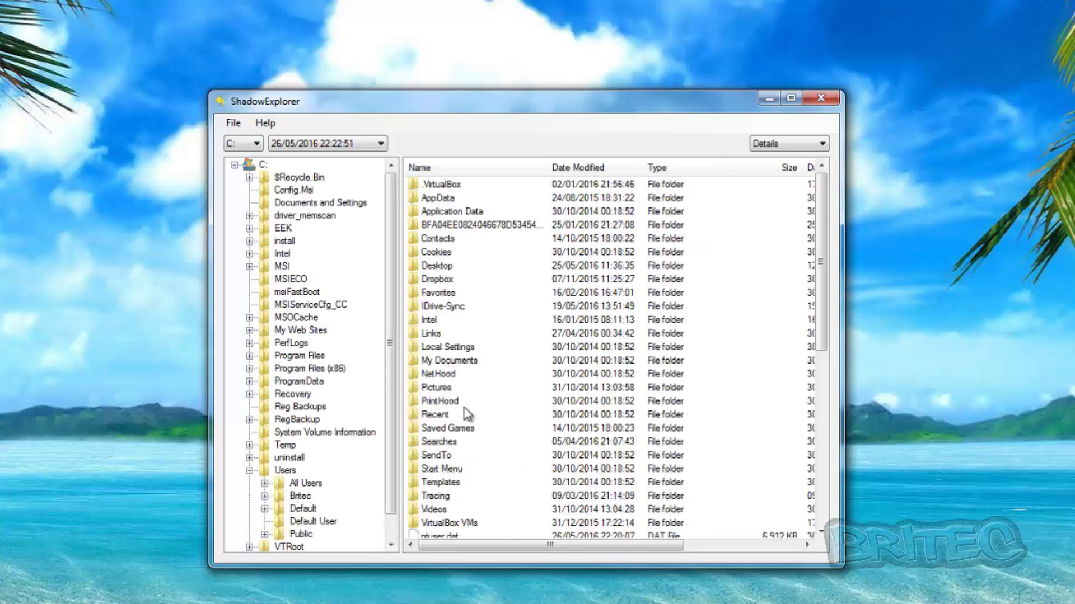
{"action": "double_click", "coordinate": [454, 360]}
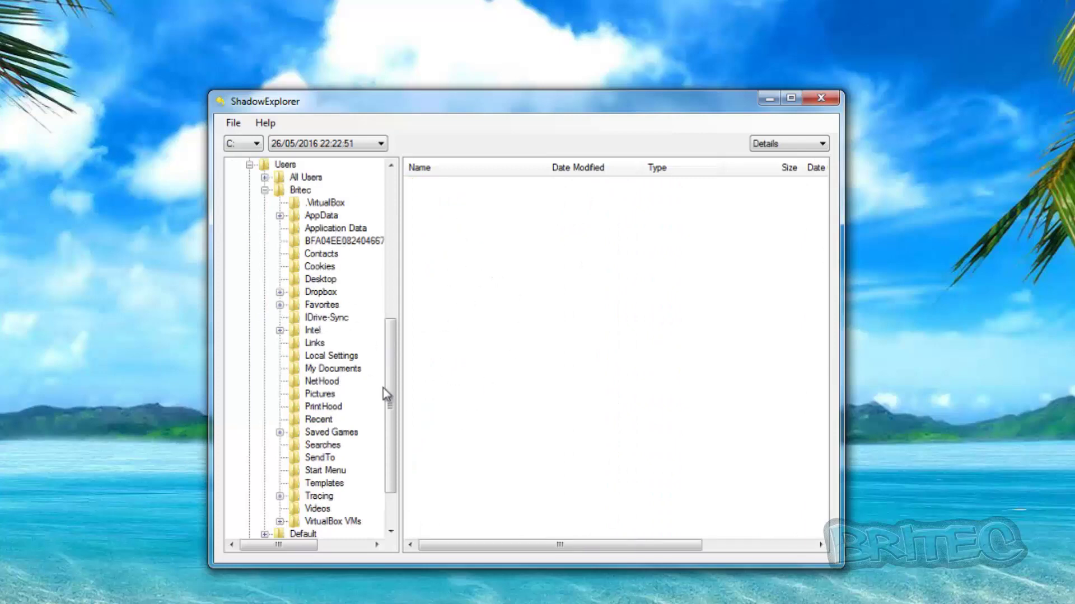
{"action": "left_click", "coordinate": [255, 145]}
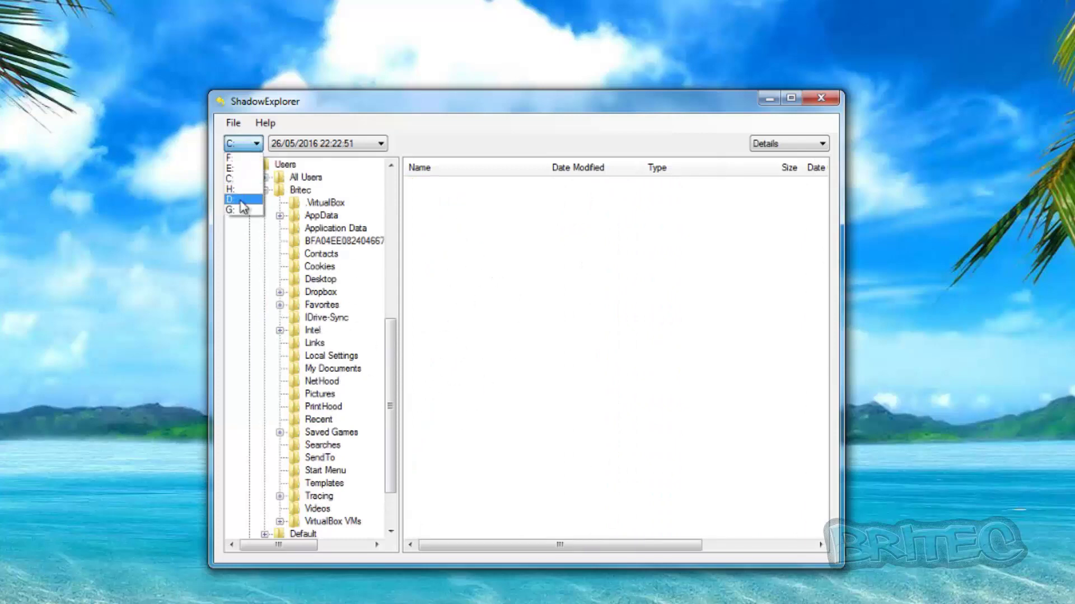
Switch ShadowExplorer to the E: drive's 09/06/2016 12:42:18 snapshot
{"action": "left_click", "coordinate": [239, 171]}
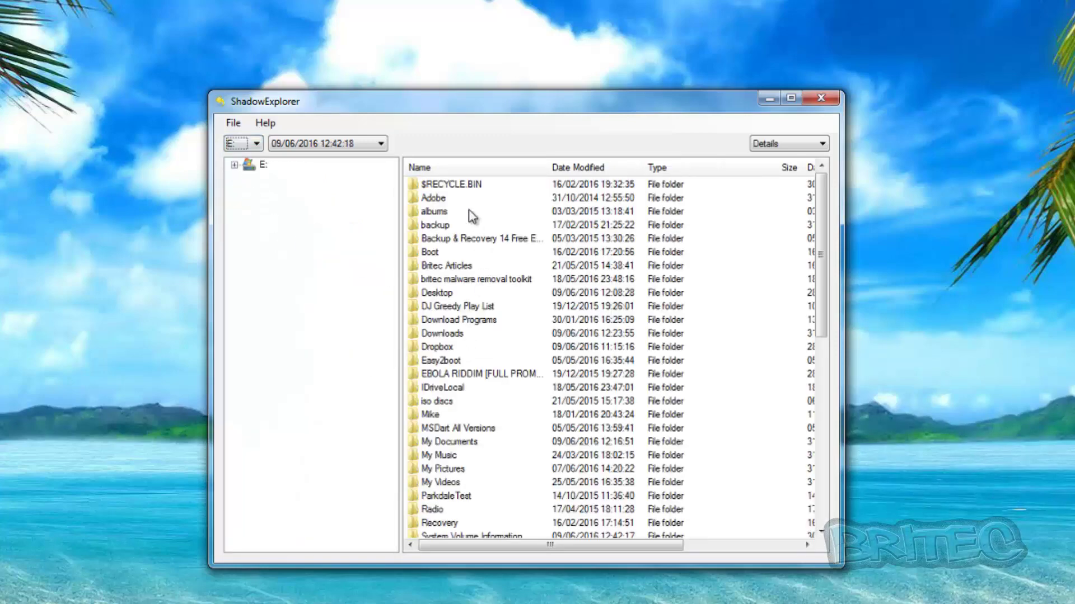